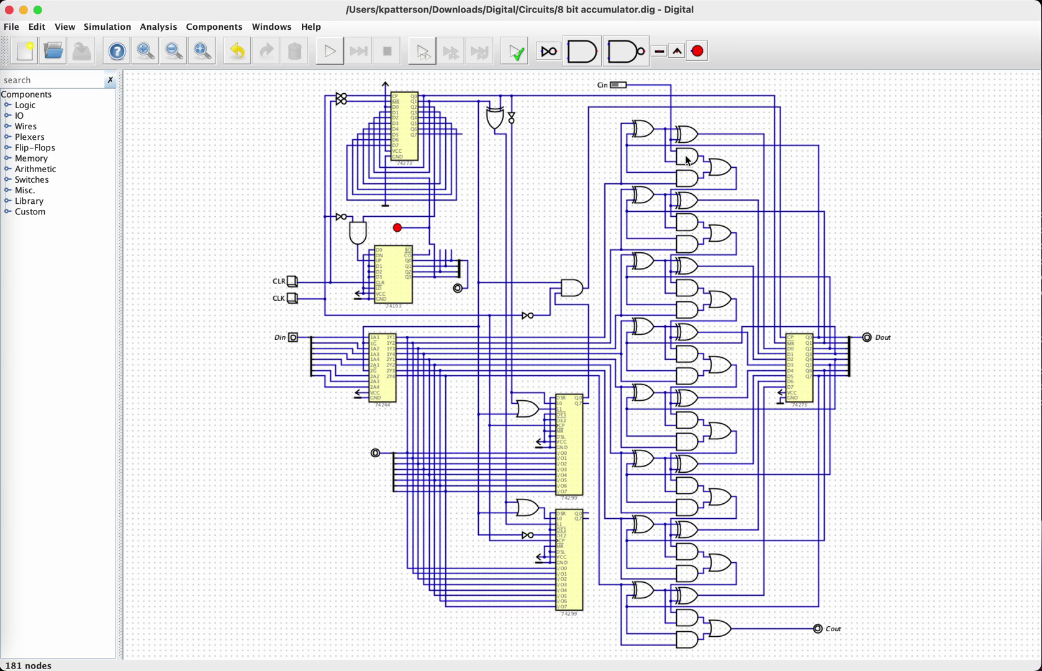
Start the simulation, reset the counter to 0 with CLR, and open the Din value editor.
mouse_move(688, 162)
left_click(459, 286)
left_click(331, 55)
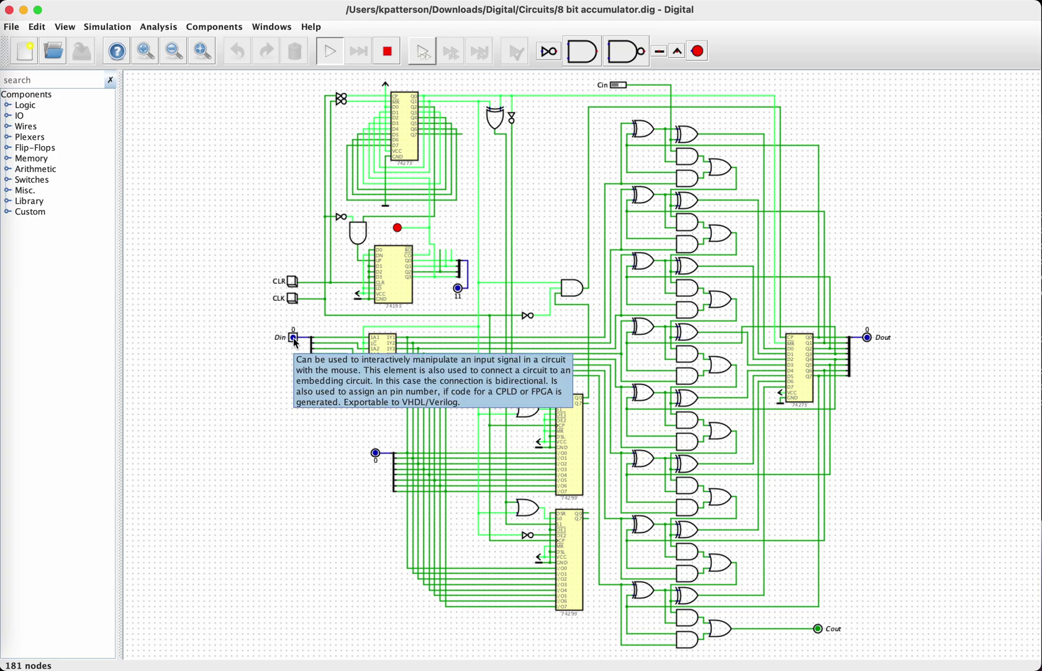
left_click(295, 283)
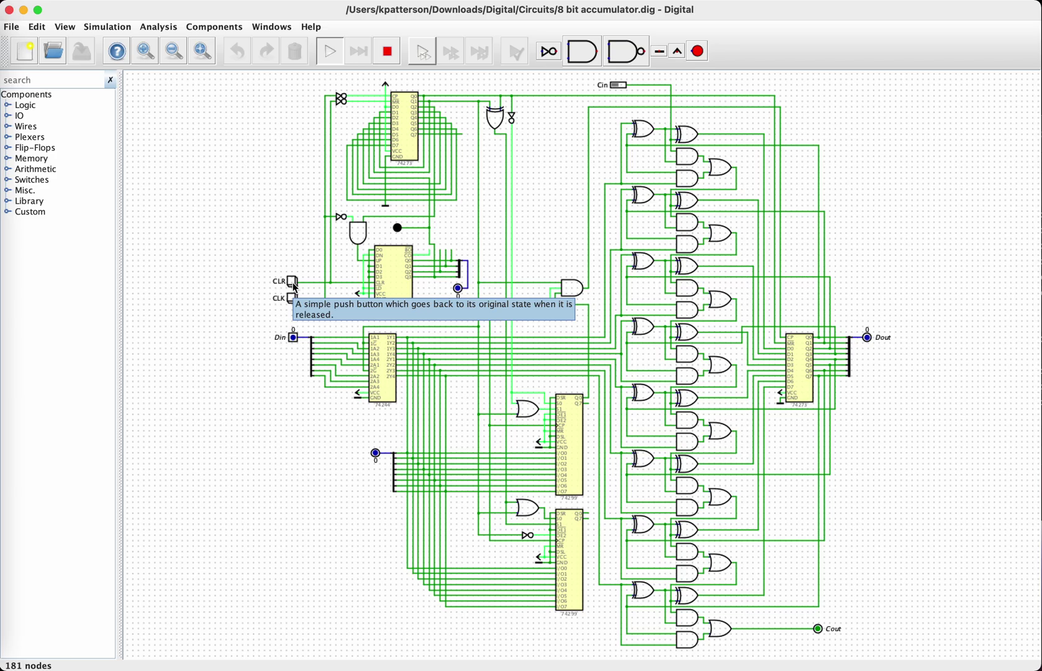
left_click(294, 339)
Move the Din window aside, apply 3 as Din, and clock once.
left_click_drag(313, 309, 255, 421)
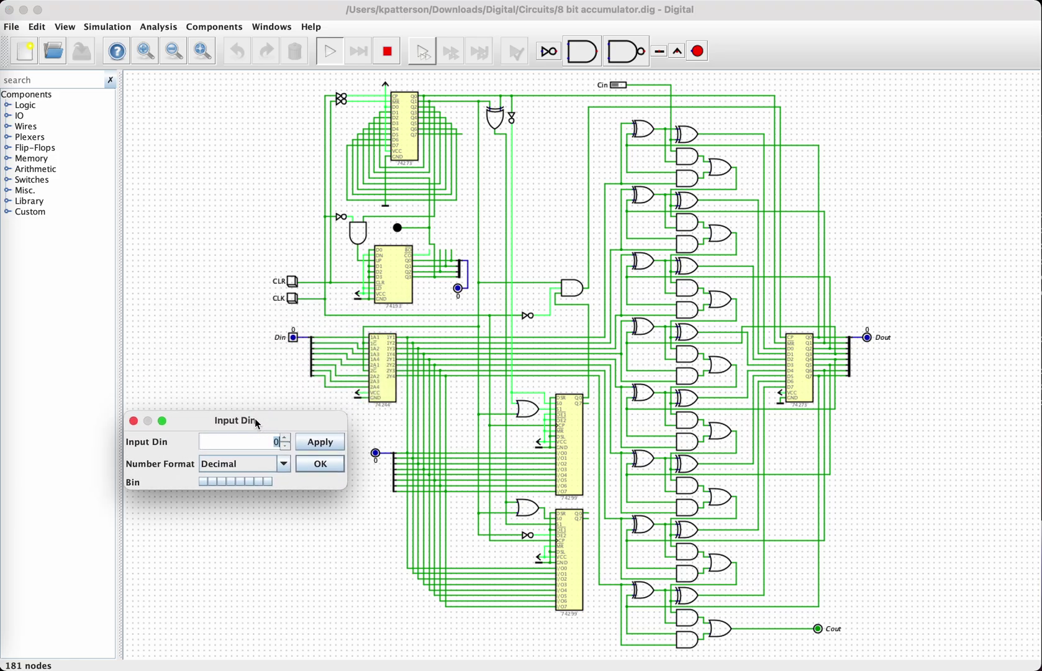
type("3")
left_click(329, 444)
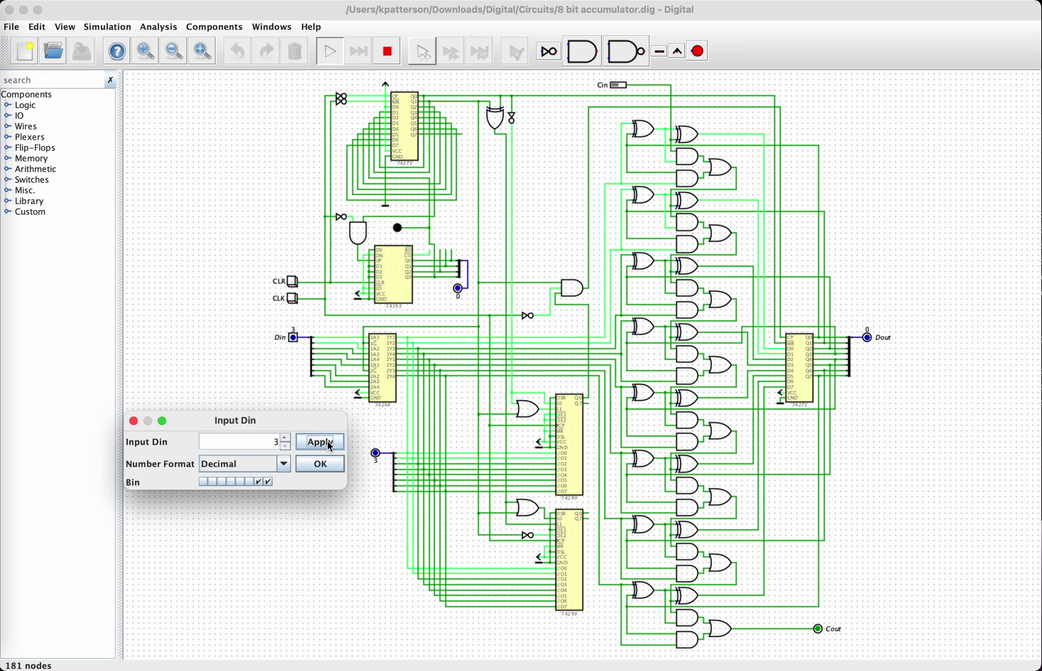
left_click(294, 304)
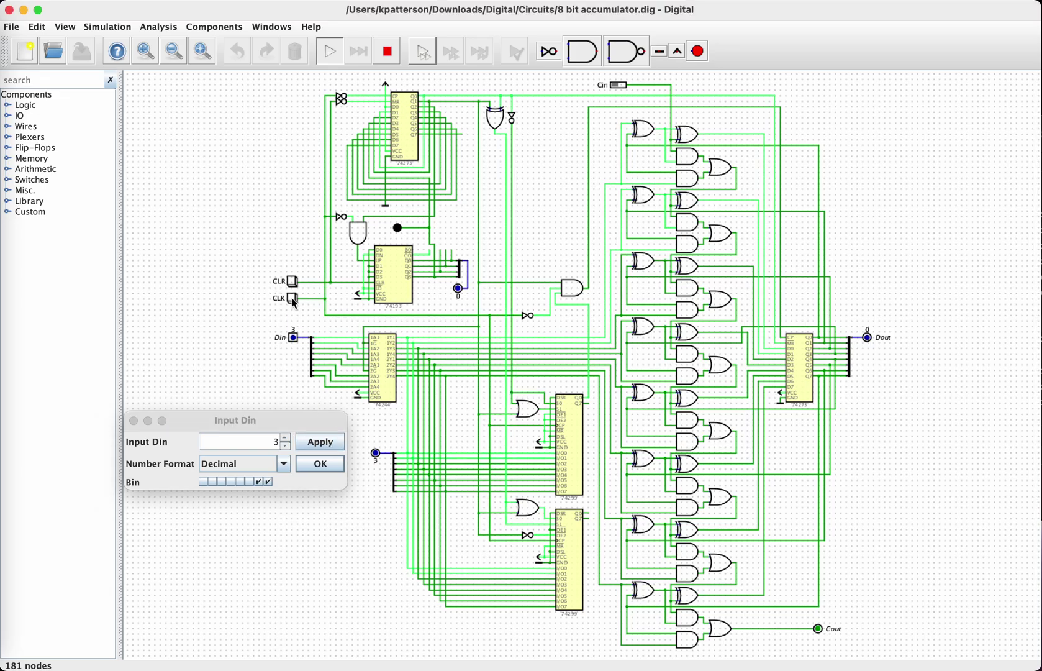
Step Din up to 5, apply it, and clock so Dout reads 5.
left_click(270, 441)
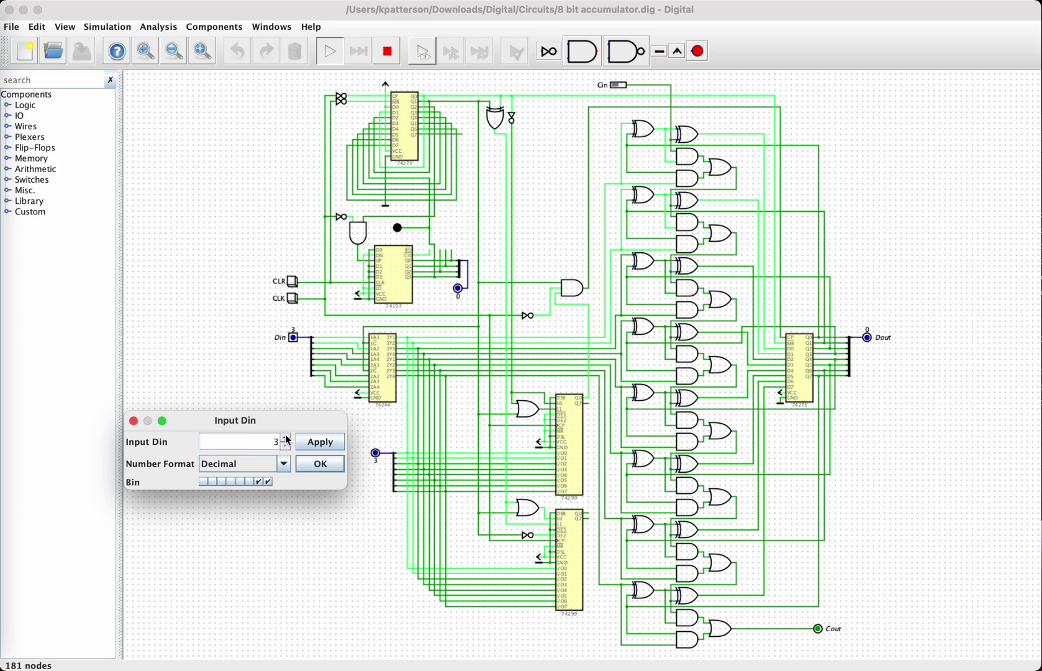
left_click(287, 438)
left_click(286, 437)
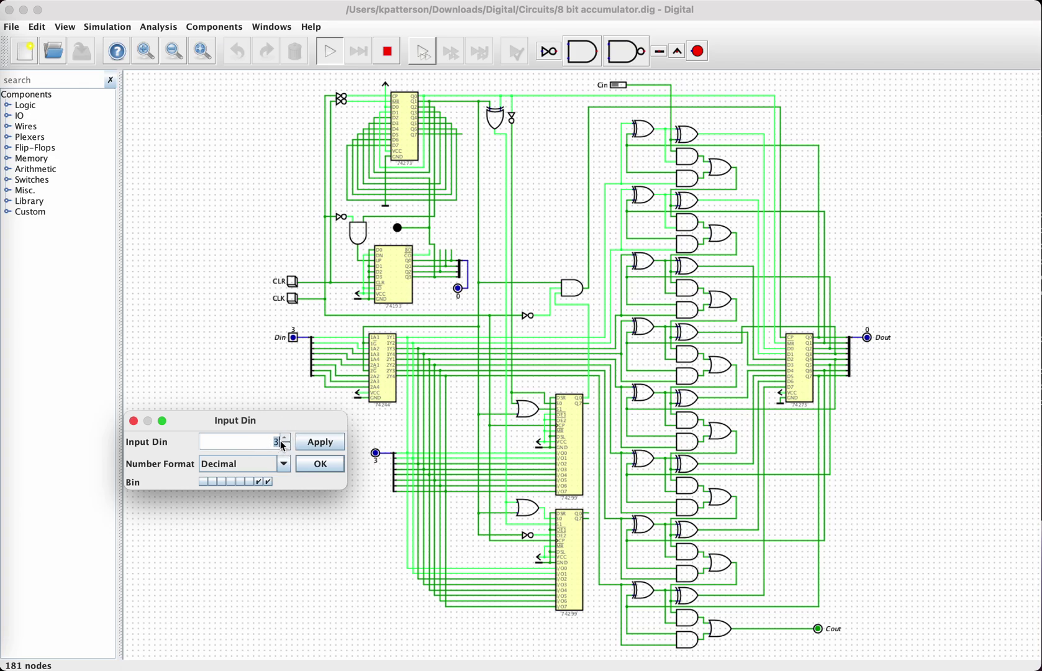
left_click(317, 442)
left_click(294, 304)
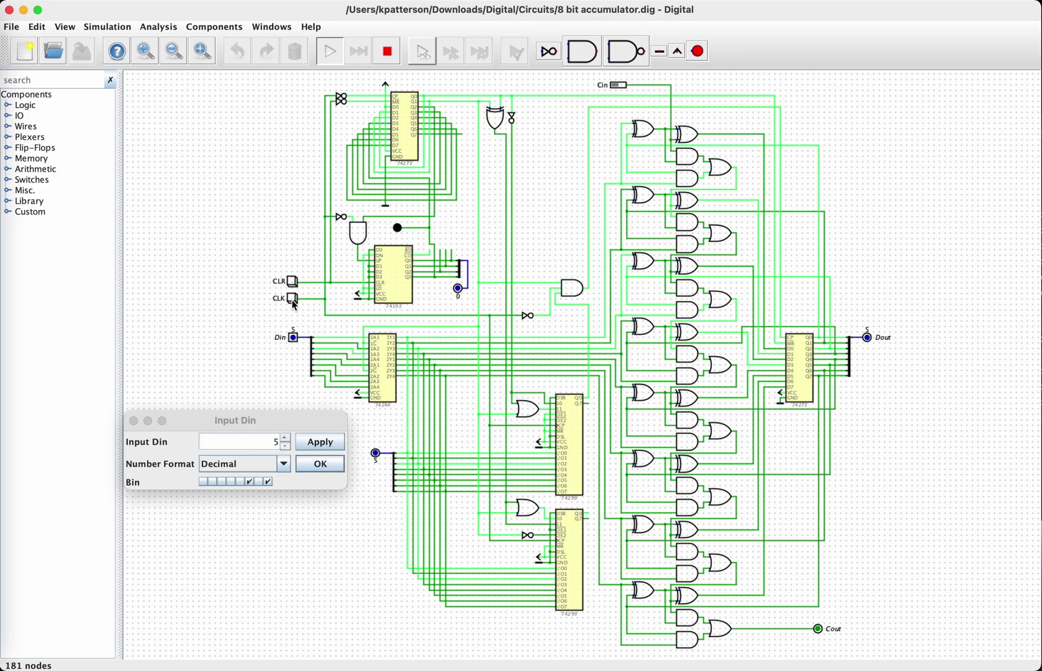
Clock repeatedly until the counter reaches 8 and Dout shows 15.
left_click(295, 304)
left_click(295, 304)
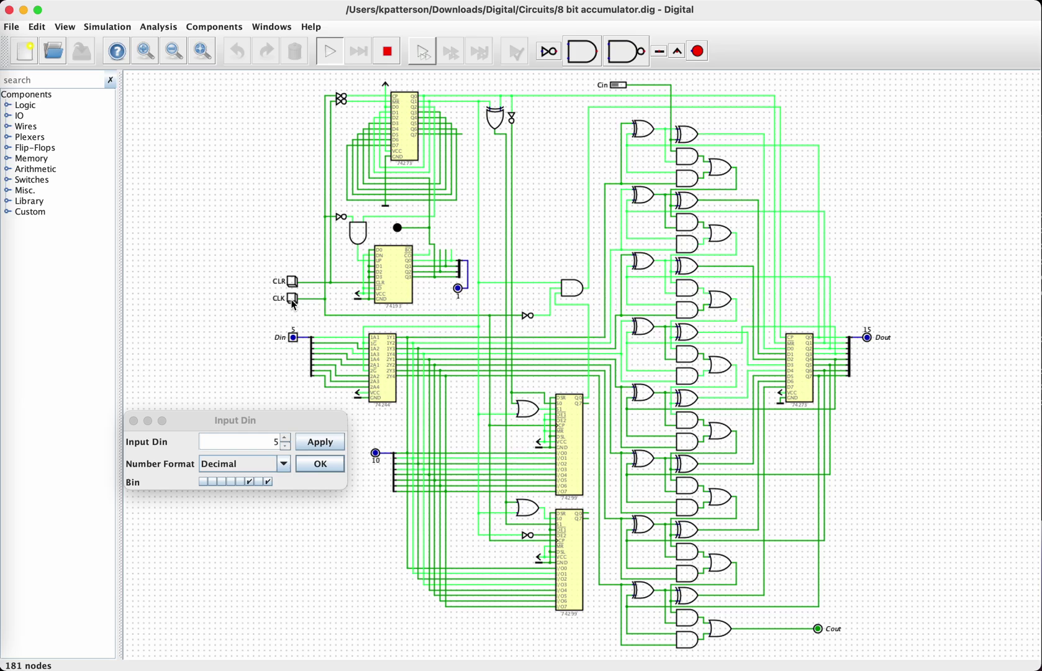
left_click(295, 304)
left_click(294, 304)
left_click(294, 304)
left_click(295, 304)
left_click(295, 304)
left_click(294, 304)
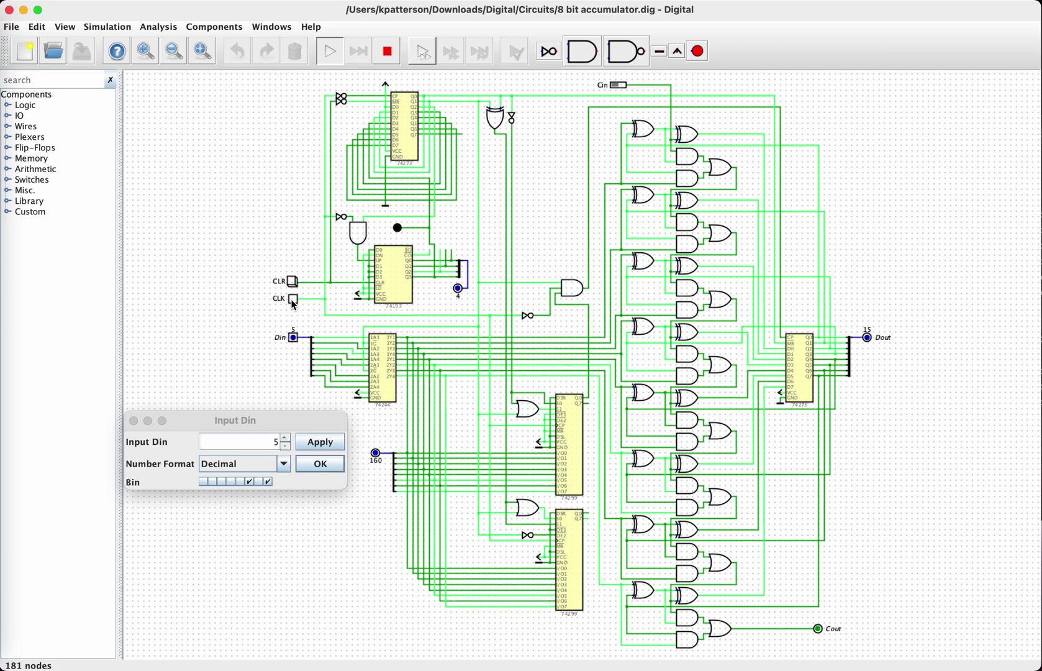
left_click(295, 304)
left_click(294, 304)
left_click(294, 304)
left_click(294, 304)
left_click(295, 304)
left_click(294, 304)
left_click(295, 303)
left_click(295, 304)
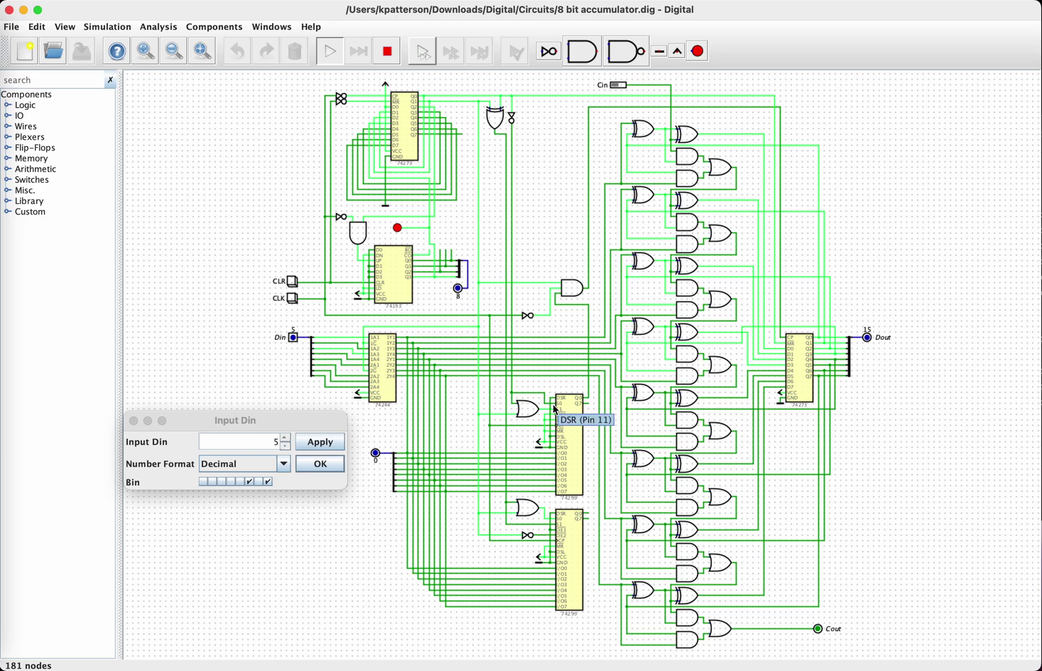
mouse_move(359, 216)
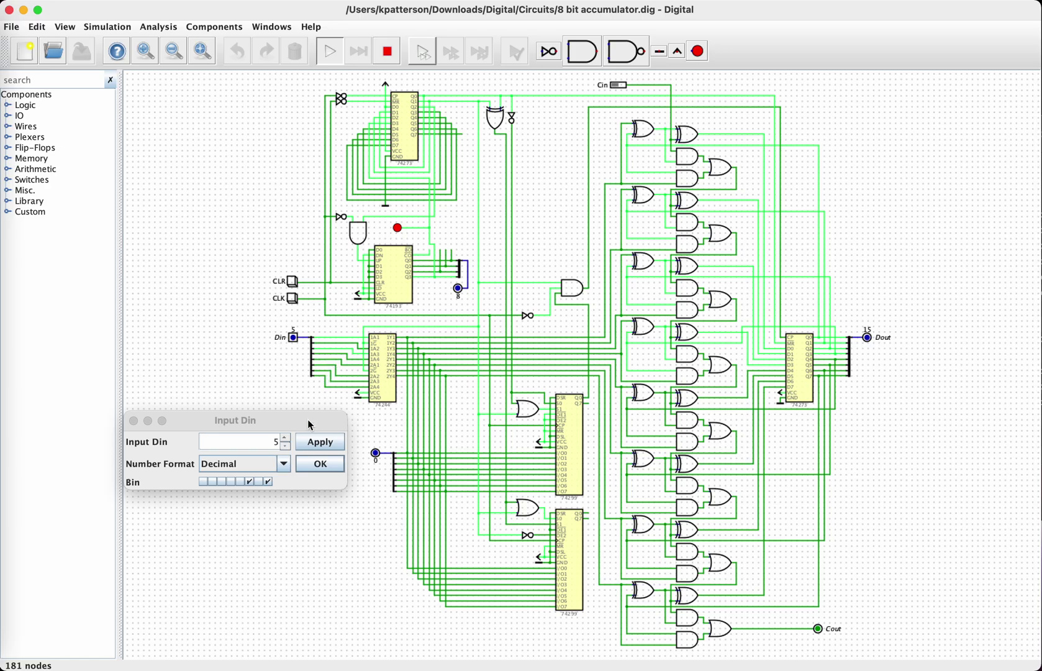
Apply 85 as Din, clear the circuit, and clock once.
left_click(274, 443)
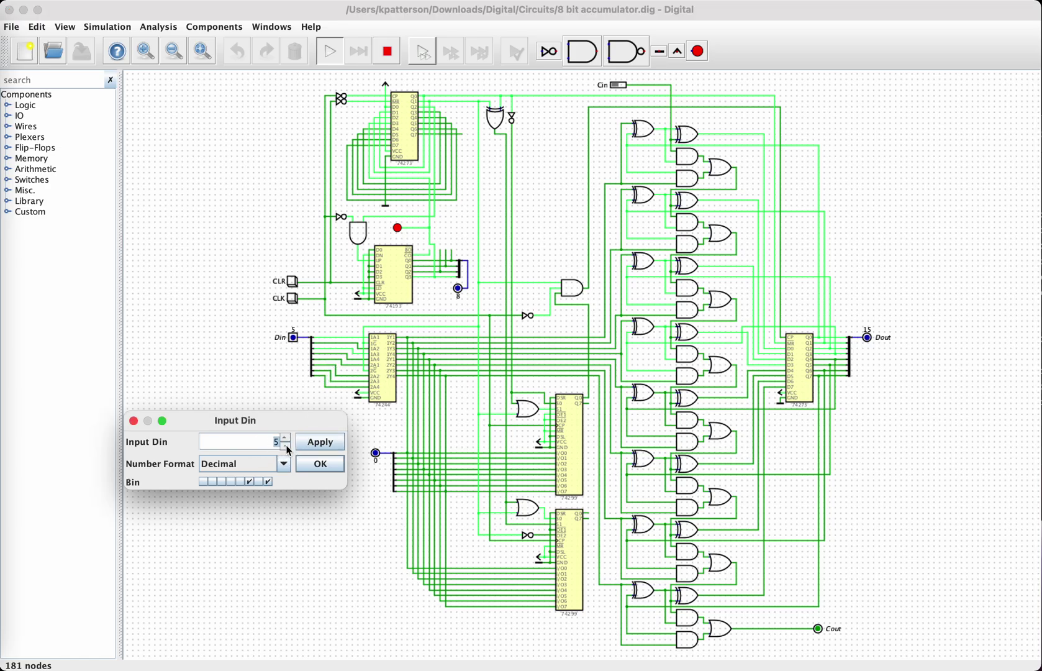
type("5")
left_click(313, 441)
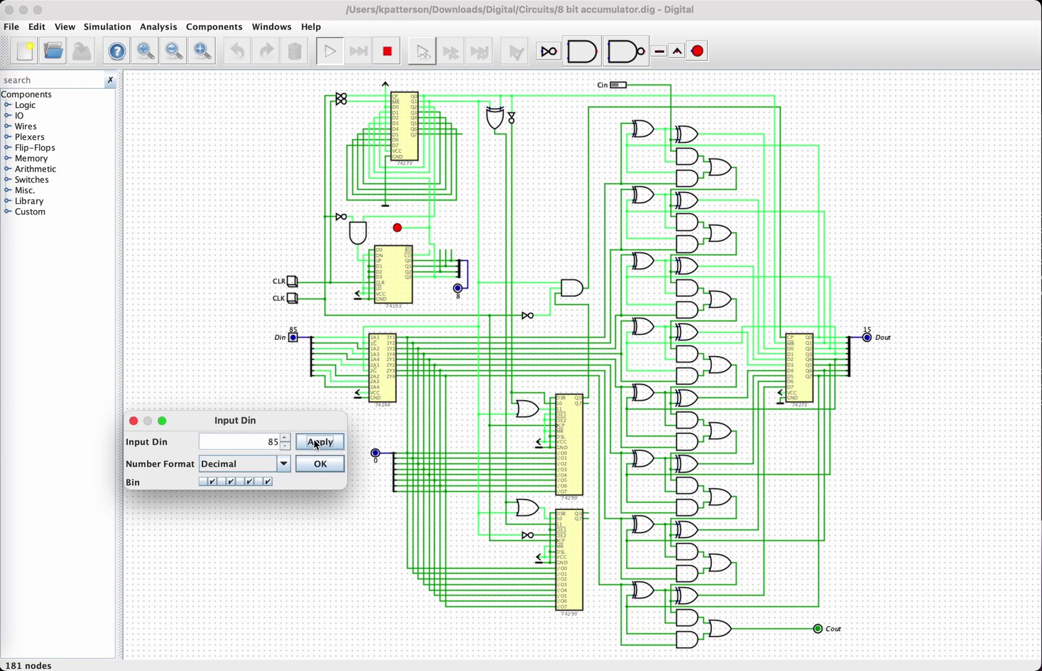
left_click(295, 285)
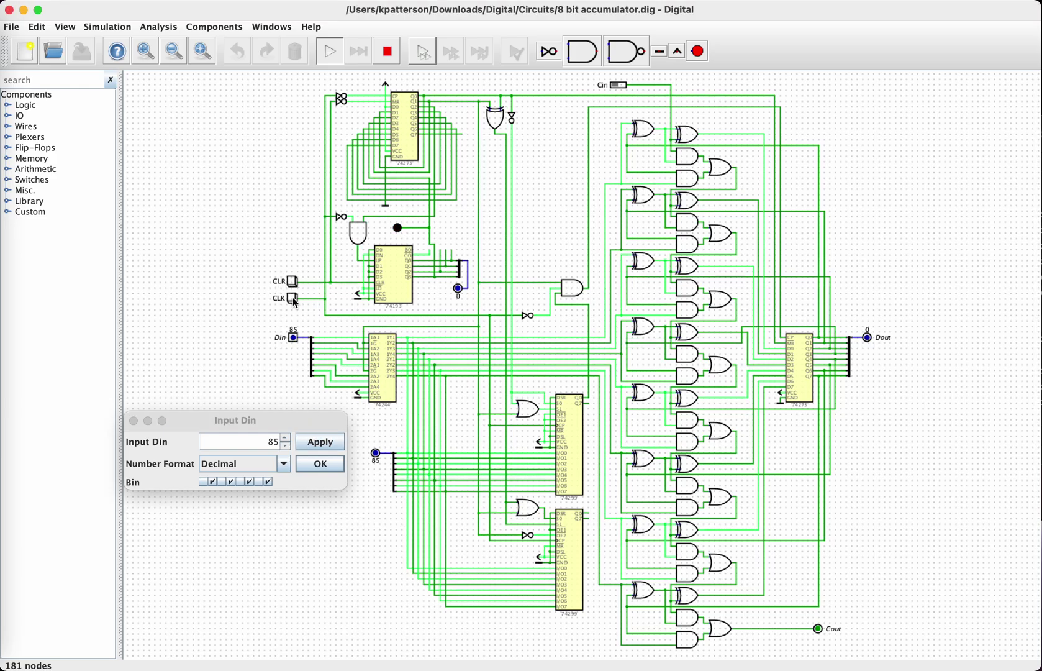
left_click(296, 301)
Replace Din with 2 and clock so Dout shows 2.
left_click(258, 439)
double_click(275, 441)
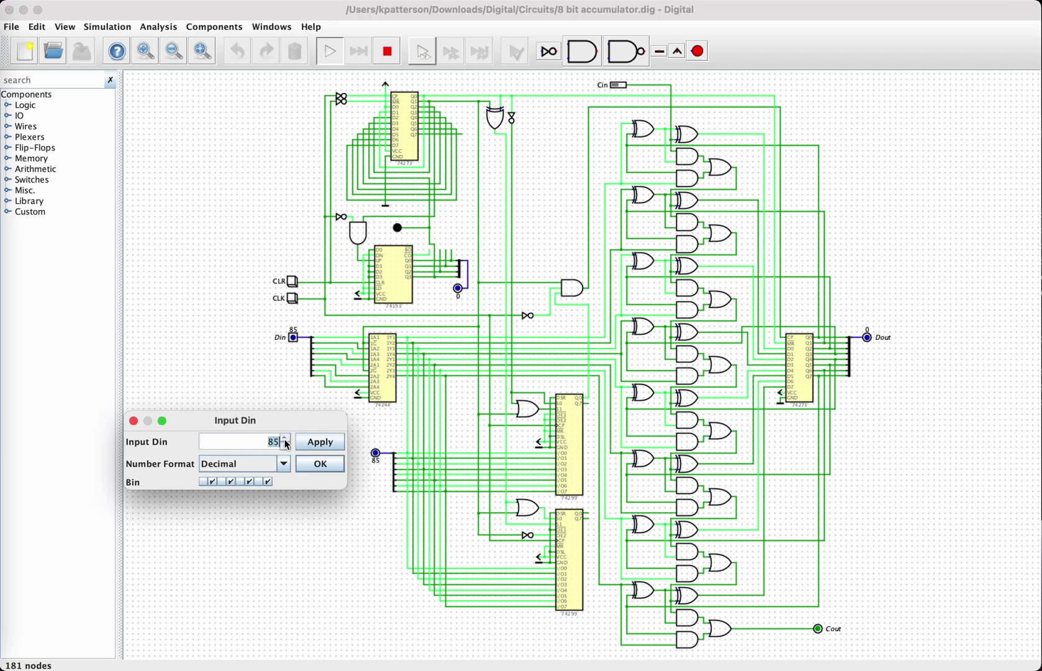
type("2")
left_click(318, 442)
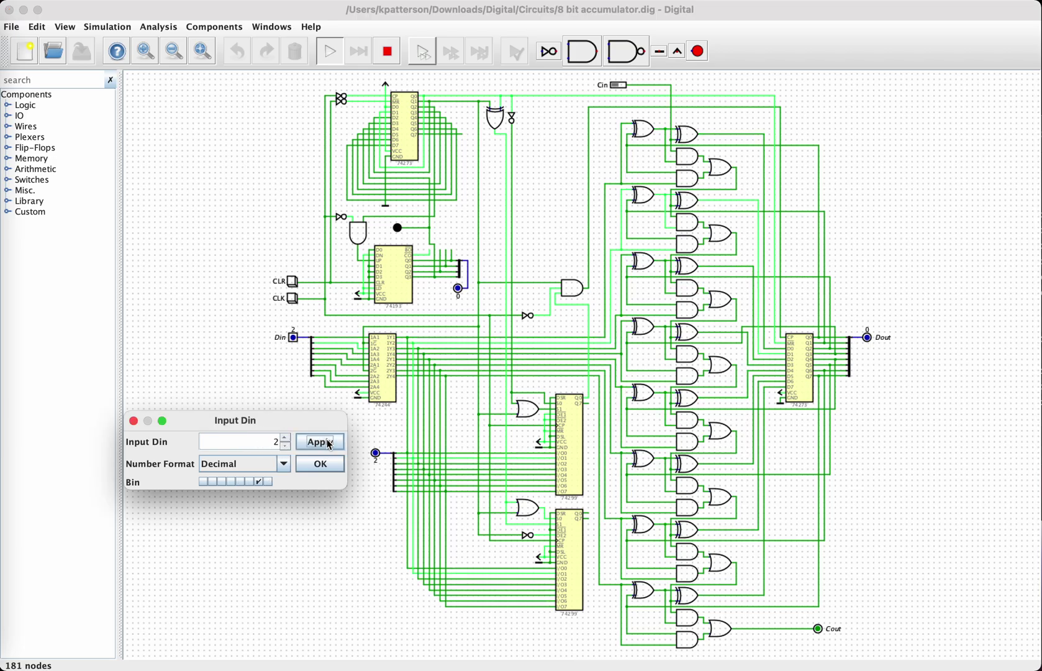
left_click(296, 302)
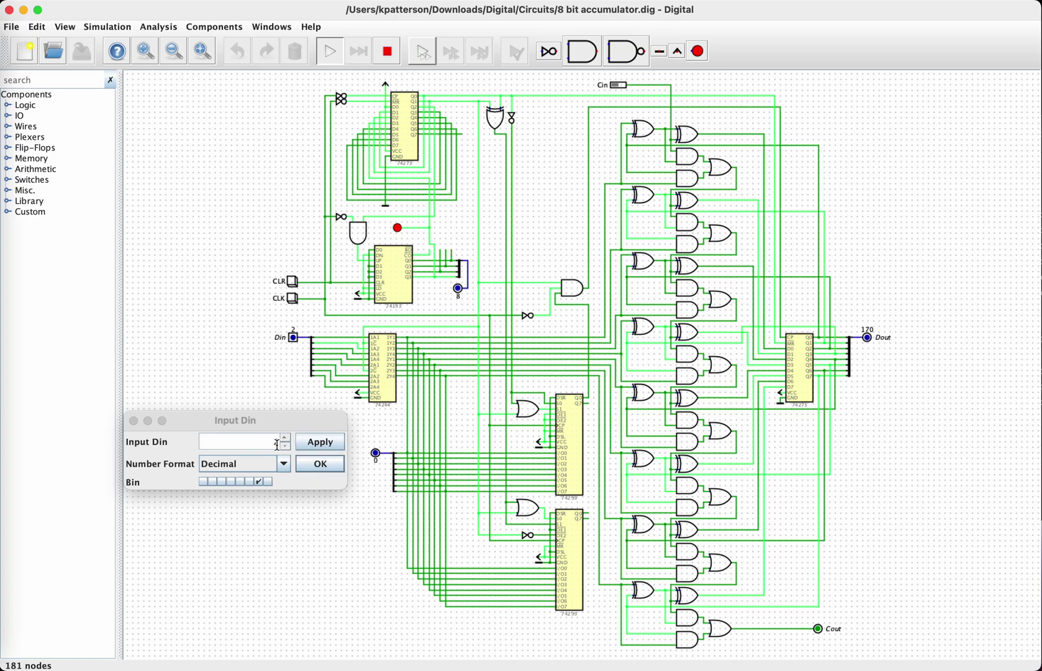
Clear the circuit, re-enter 85 as Din, and reset Dout and the counter to 0.
left_click(292, 288)
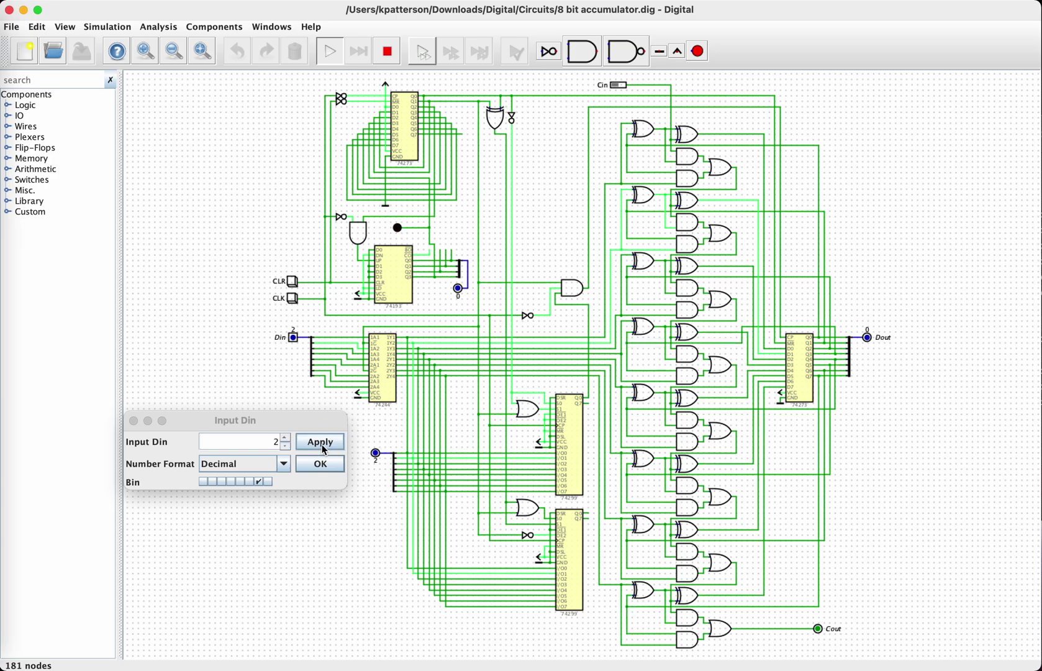
left_click(321, 442)
left_click(291, 286)
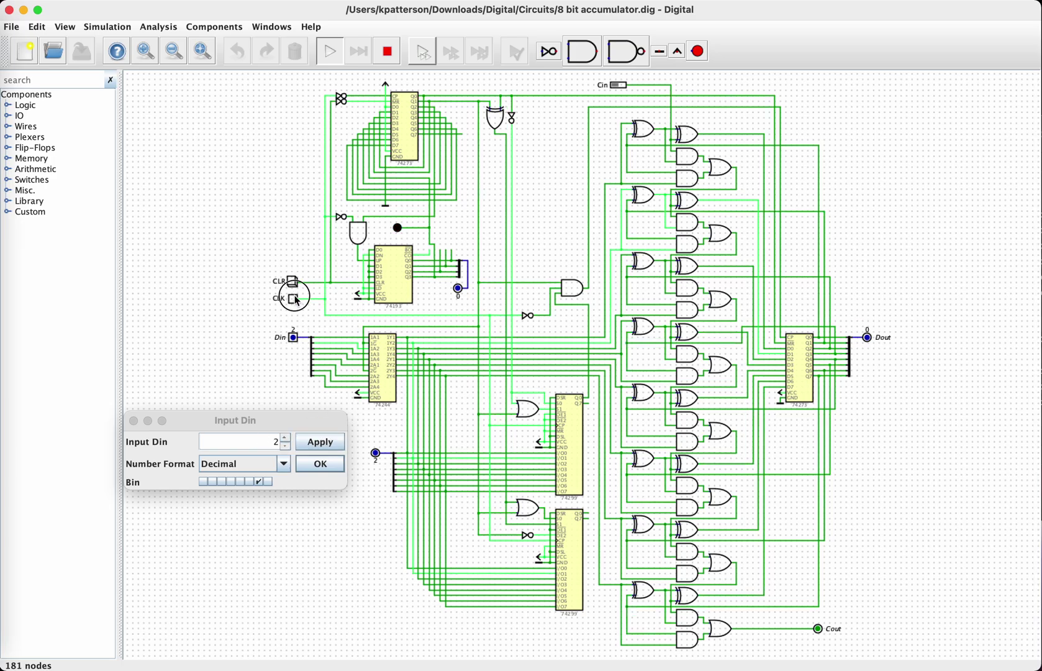
left_click(269, 438)
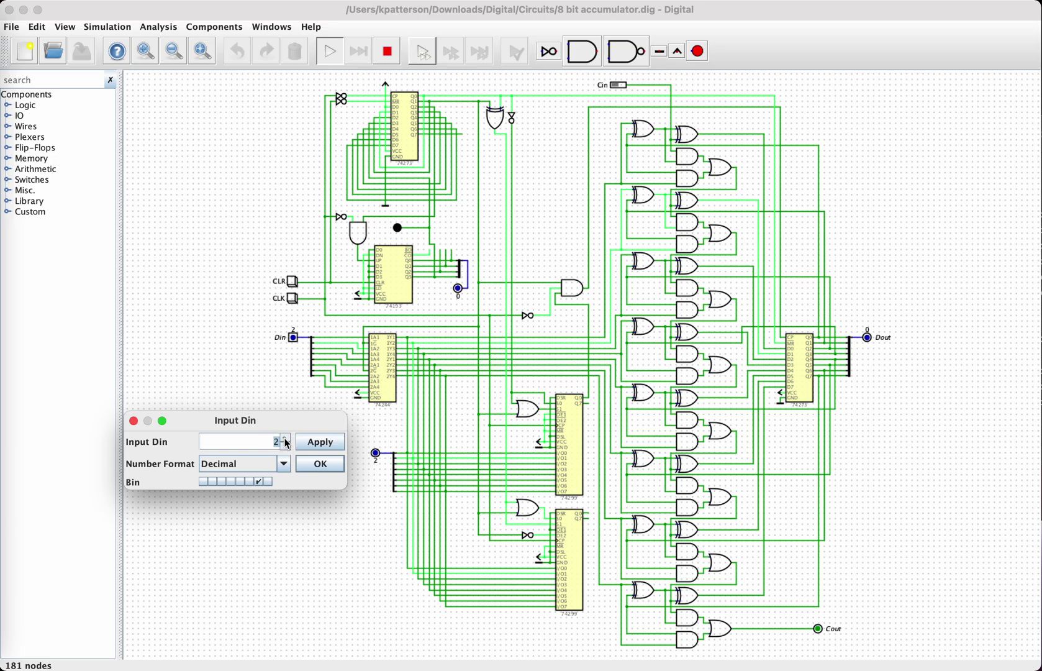
key("BackSpace")
type("85")
left_click(317, 442)
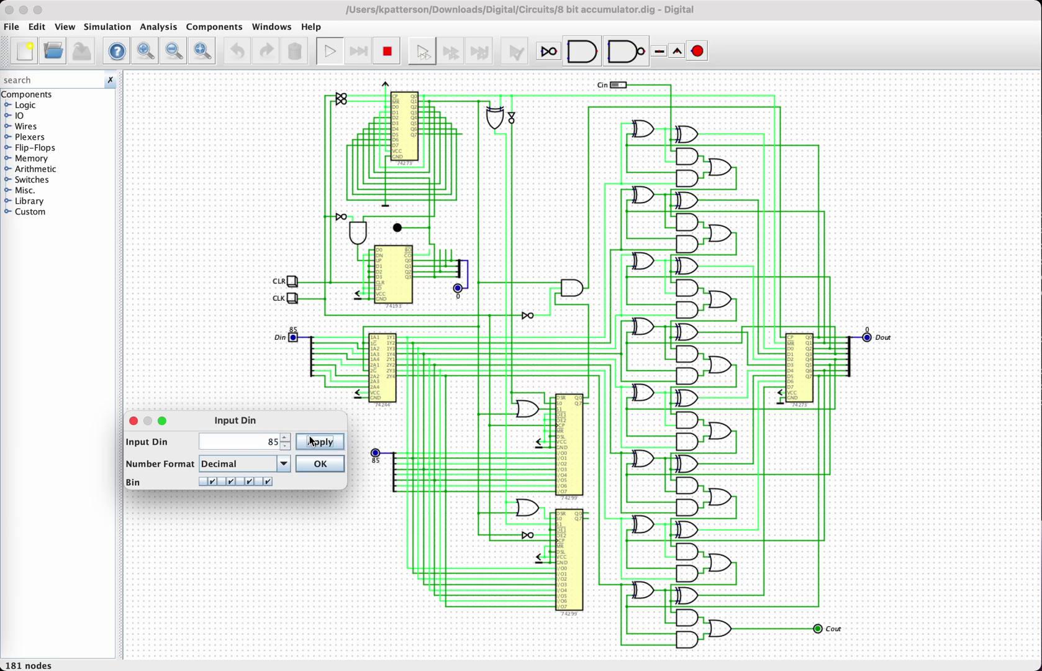
left_click(297, 302)
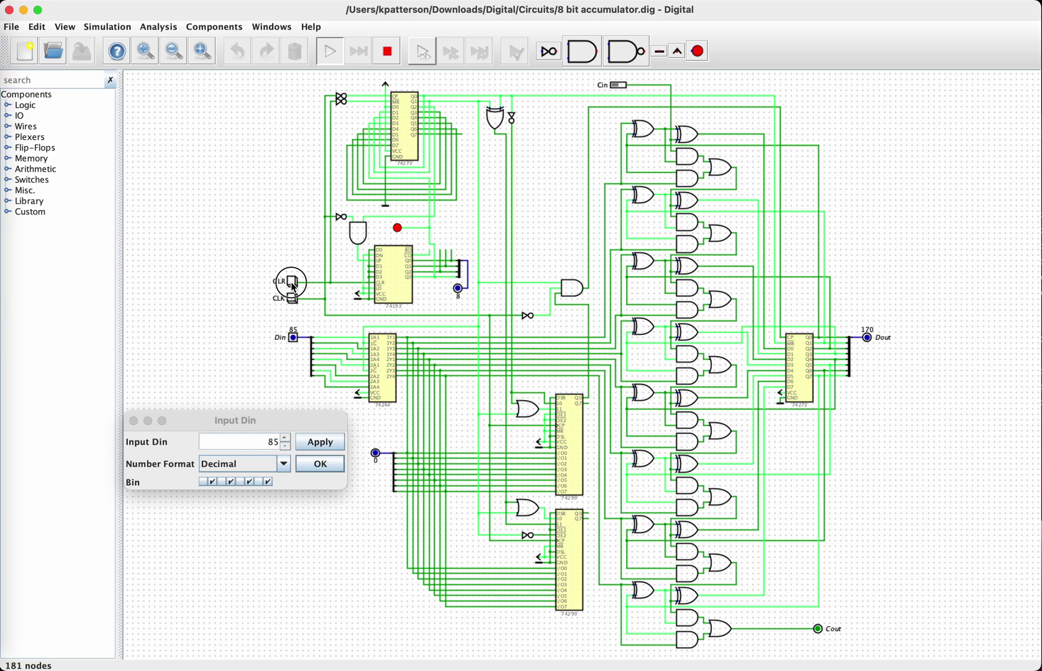
left_click(293, 284)
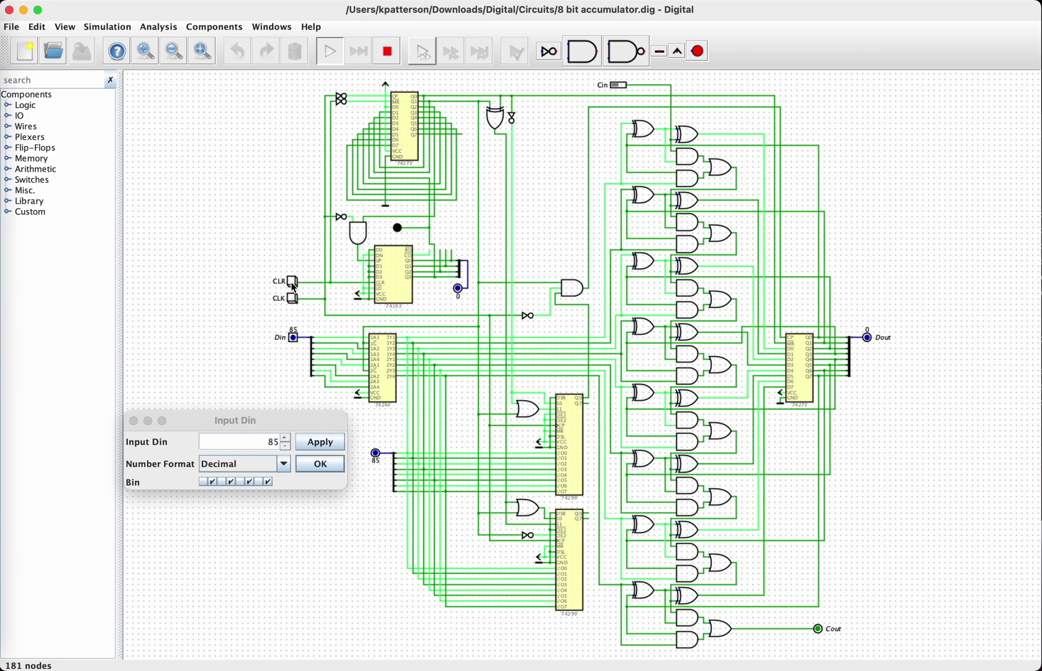
Load 3 into Din and clock once, then set Din back to 85.
left_click(266, 445)
double_click(267, 443)
key("BackSpace")
type("3")
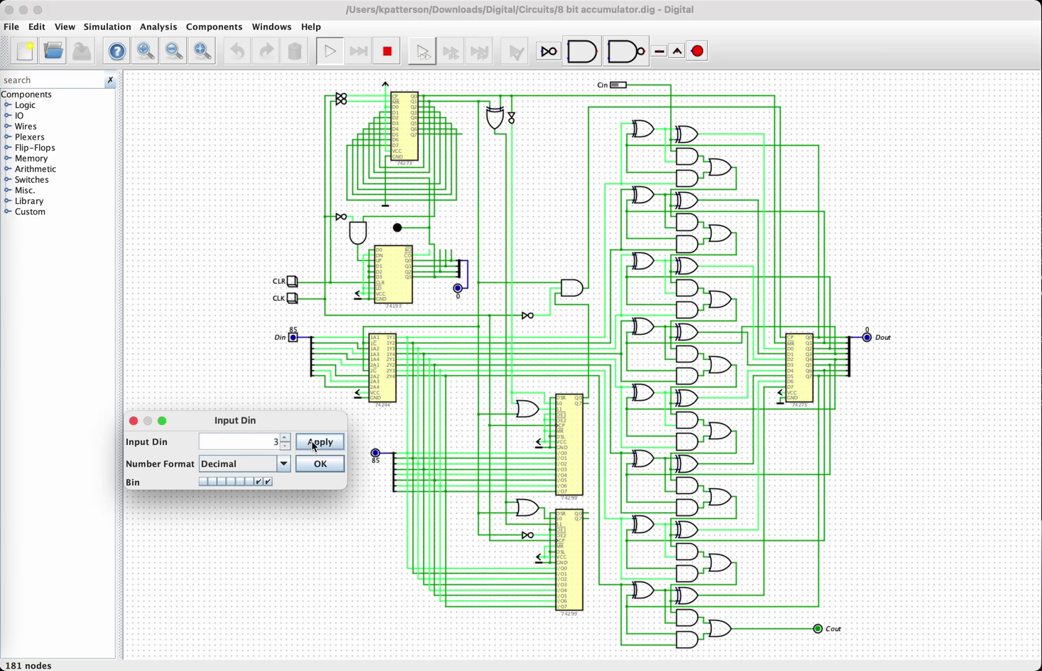
left_click(317, 442)
left_click(291, 299)
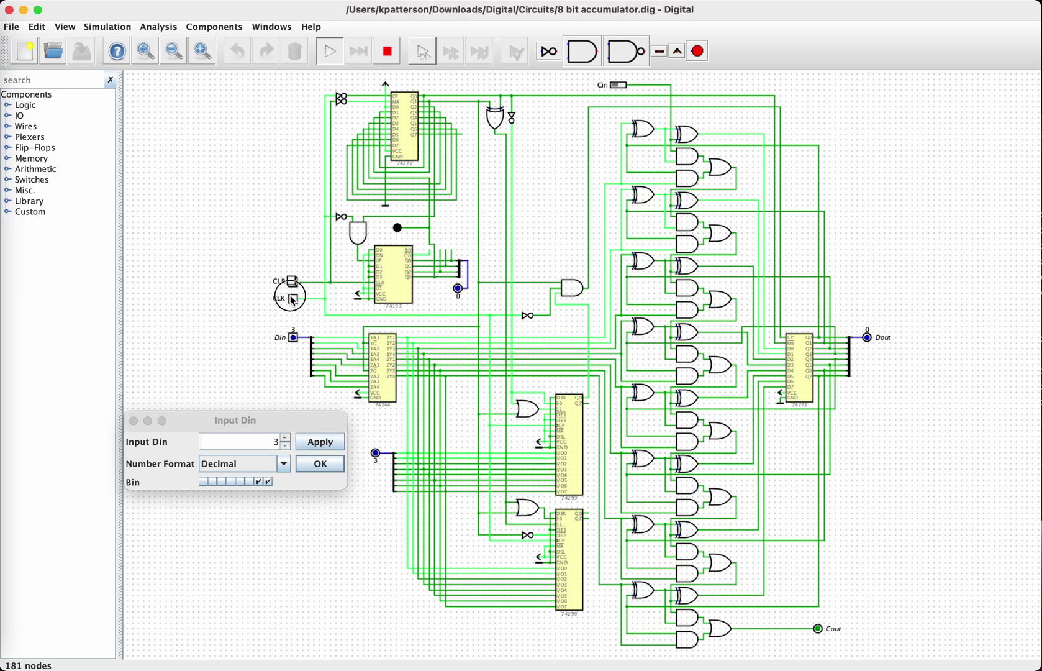
double_click(273, 442)
type("8")
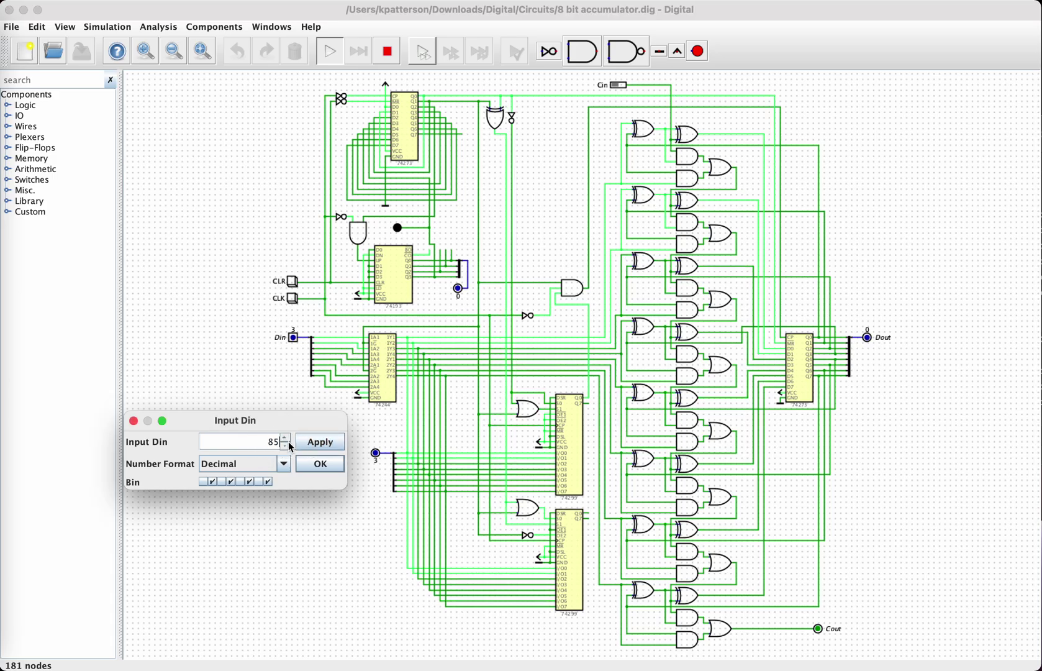
type("5")
left_click(320, 442)
left_click(295, 301)
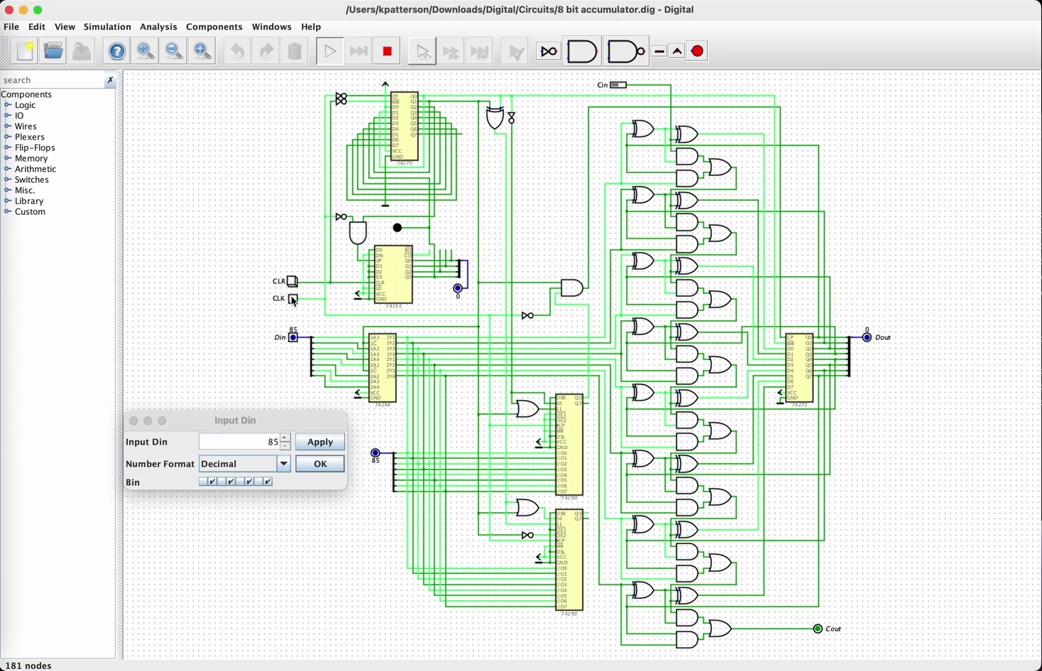
Clock repeatedly until Dout reaches 255 with the counter at 11.
left_click(294, 300)
left_click(294, 301)
left_click(295, 300)
left_click(295, 301)
left_click(295, 301)
left_click(294, 300)
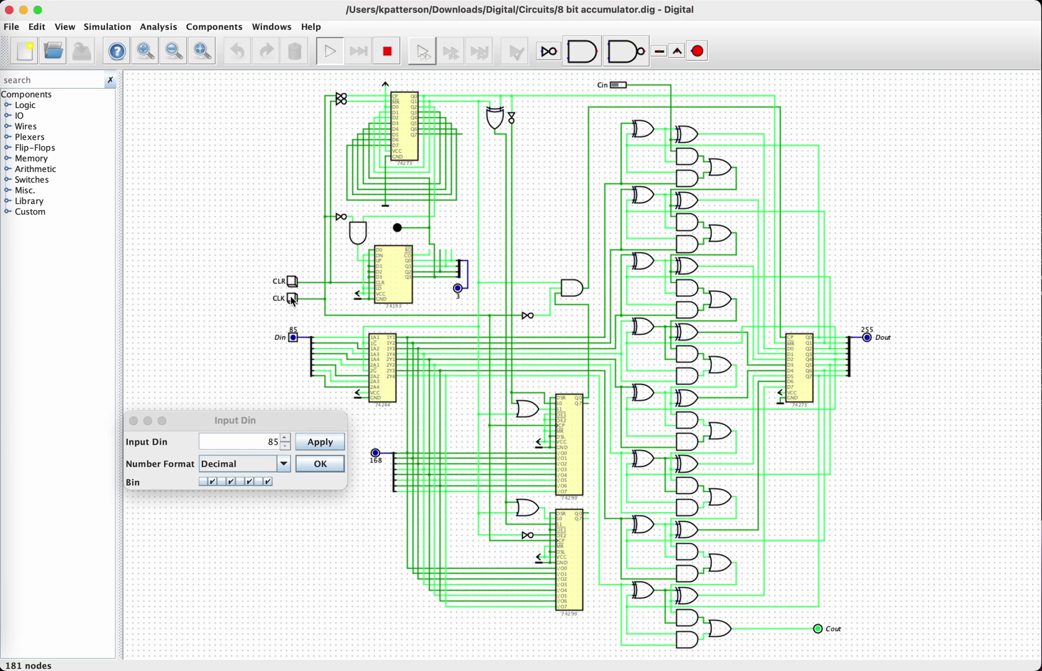
left_click(295, 300)
left_click(295, 301)
left_click(294, 300)
left_click(295, 301)
left_click(294, 301)
left_click(295, 301)
left_click(294, 301)
left_click(294, 300)
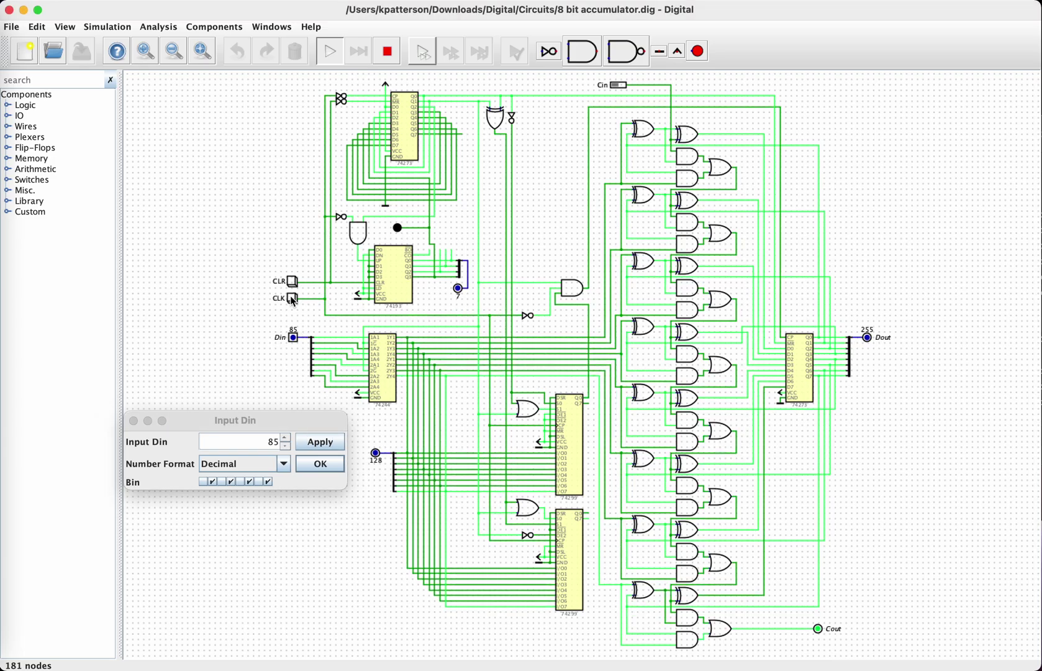
left_click(294, 302)
left_click(295, 302)
left_click(294, 302)
left_click(294, 302)
left_click(294, 302)
left_click(294, 302)
left_click(294, 302)
left_click(294, 302)
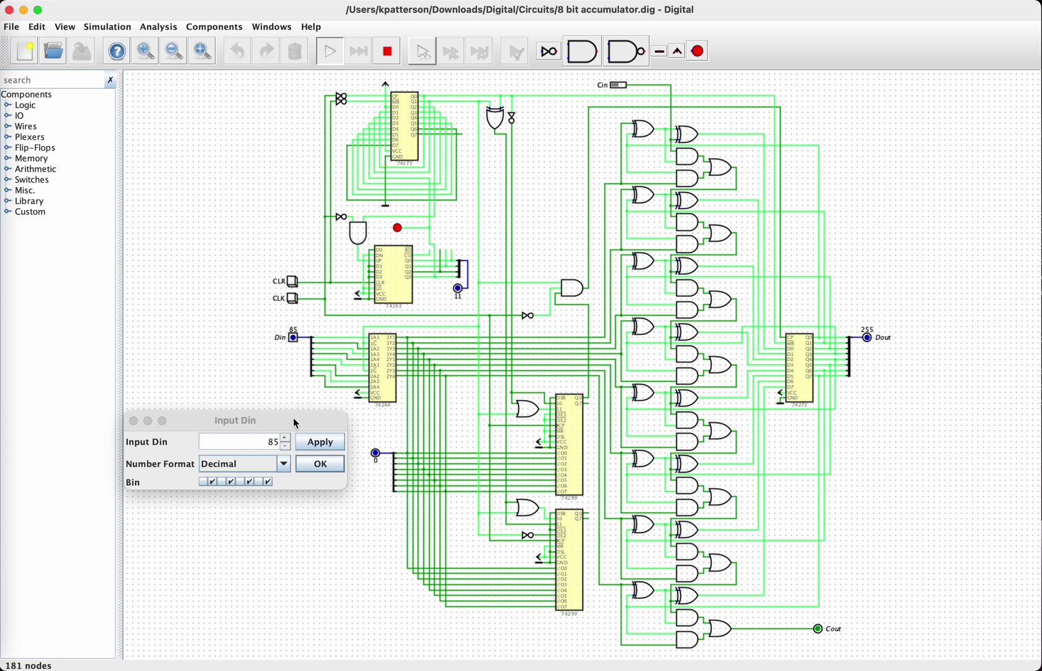
Zoom in three steps and back out one to enlarge the circuit.
mouse_move(294, 419)
left_mouse_down()
mouse_move(243, 370)
mouse_move(251, 132)
mouse_move(242, 369)
mouse_move(291, 426)
left_mouse_up()
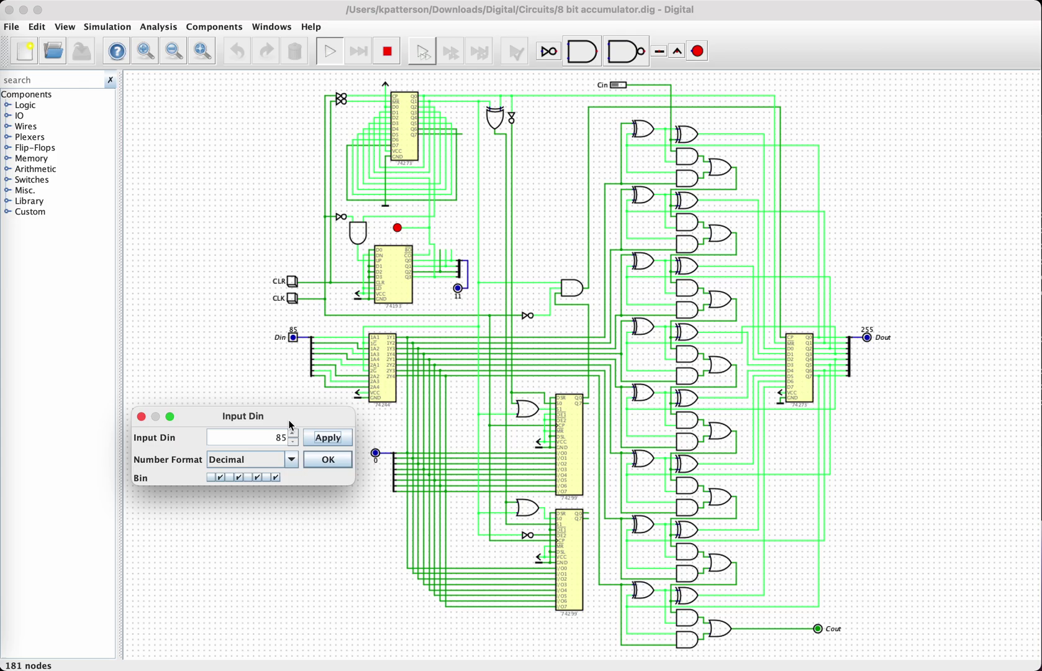
left_click(152, 52)
left_click(152, 53)
left_click(153, 52)
left_click(152, 52)
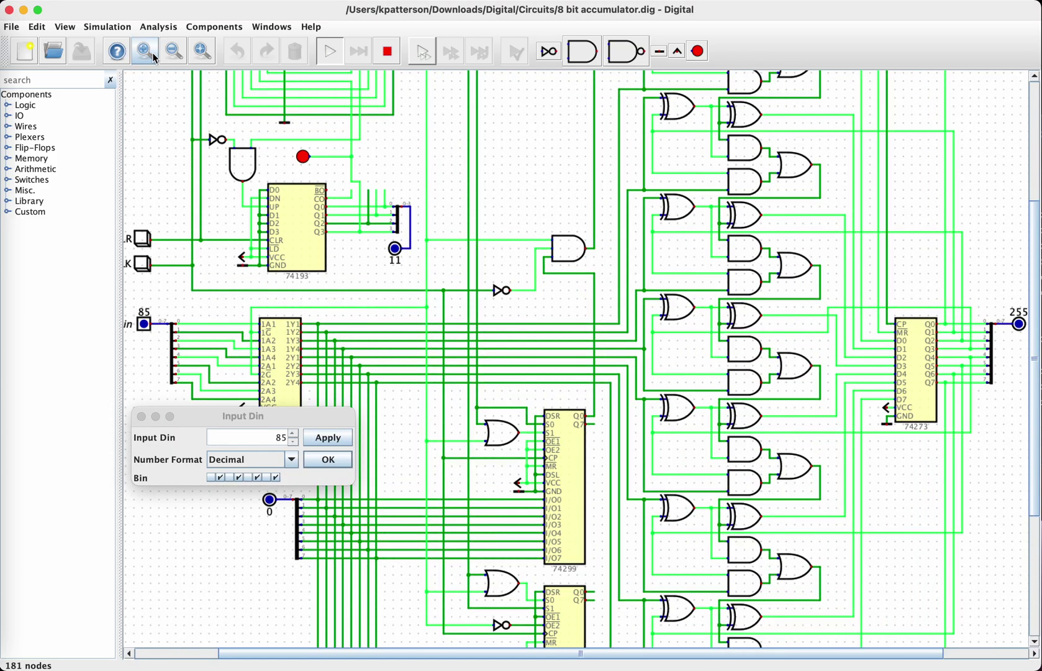
left_click(185, 52)
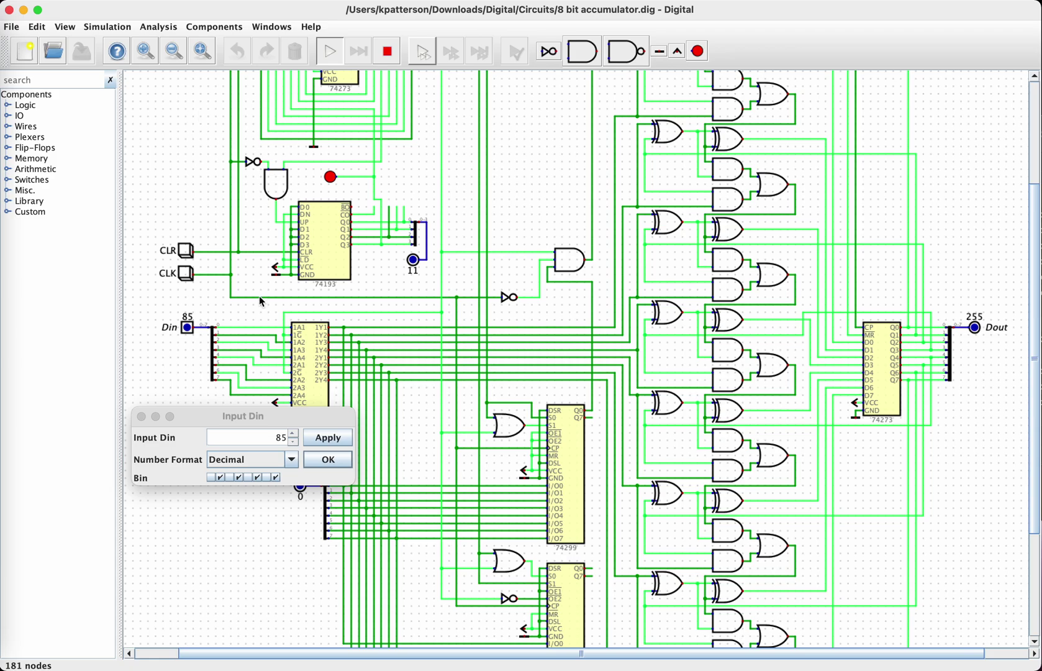
Reapply Din 85 and clear the circuit so Dout and the counter read 0.
left_click_drag(283, 415, 211, 440)
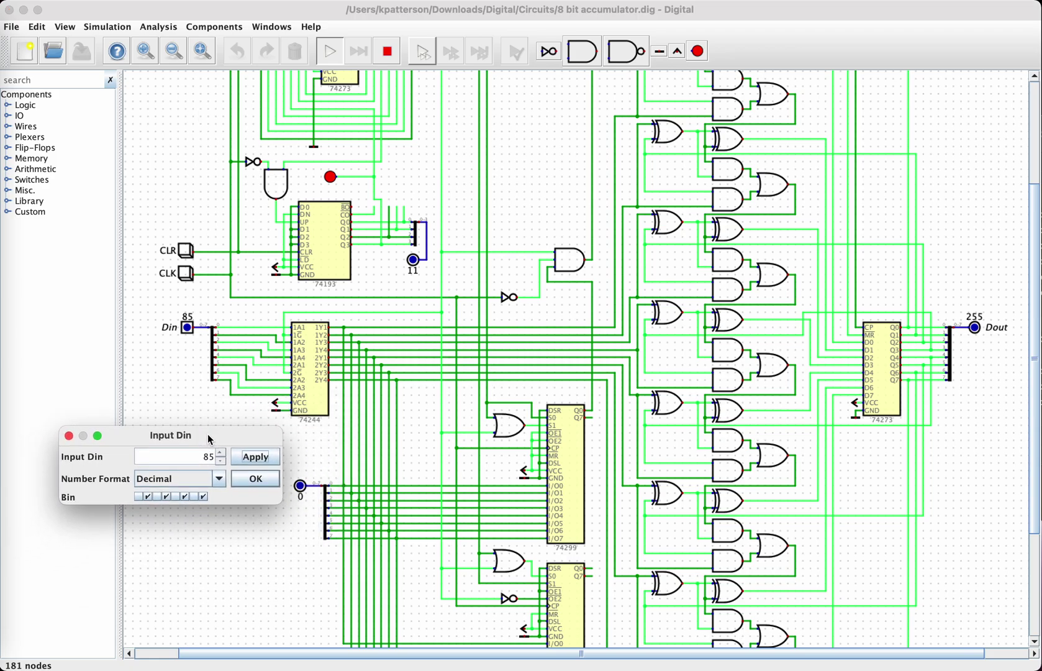
left_click(239, 458)
left_click(188, 252)
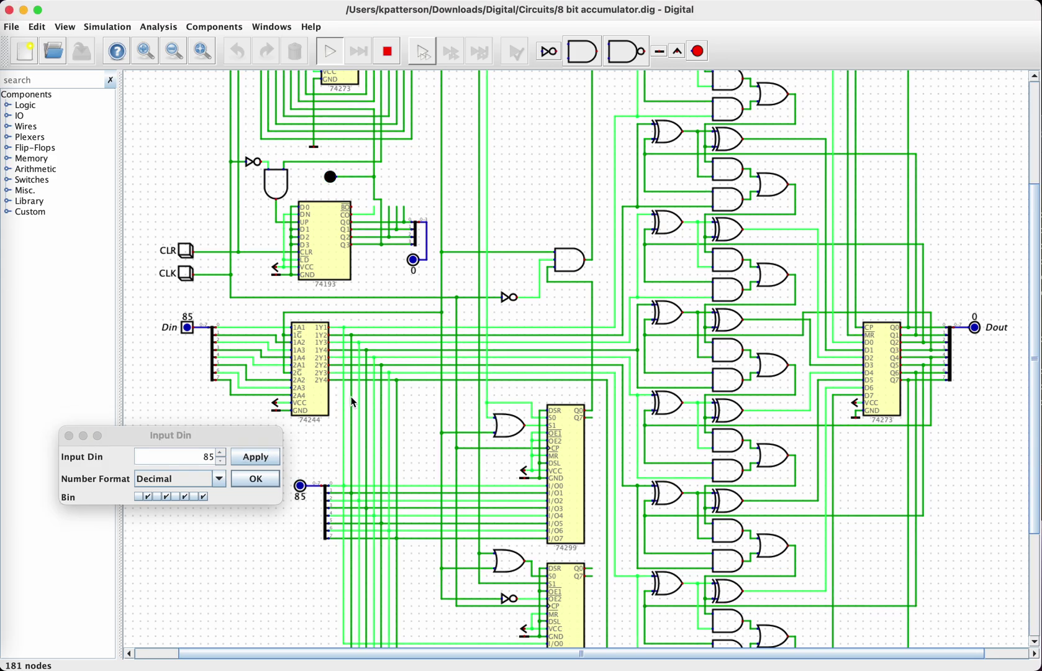
Set Din to 11, reset with CLR, clock it into the register, then clear again.
left_click(197, 457)
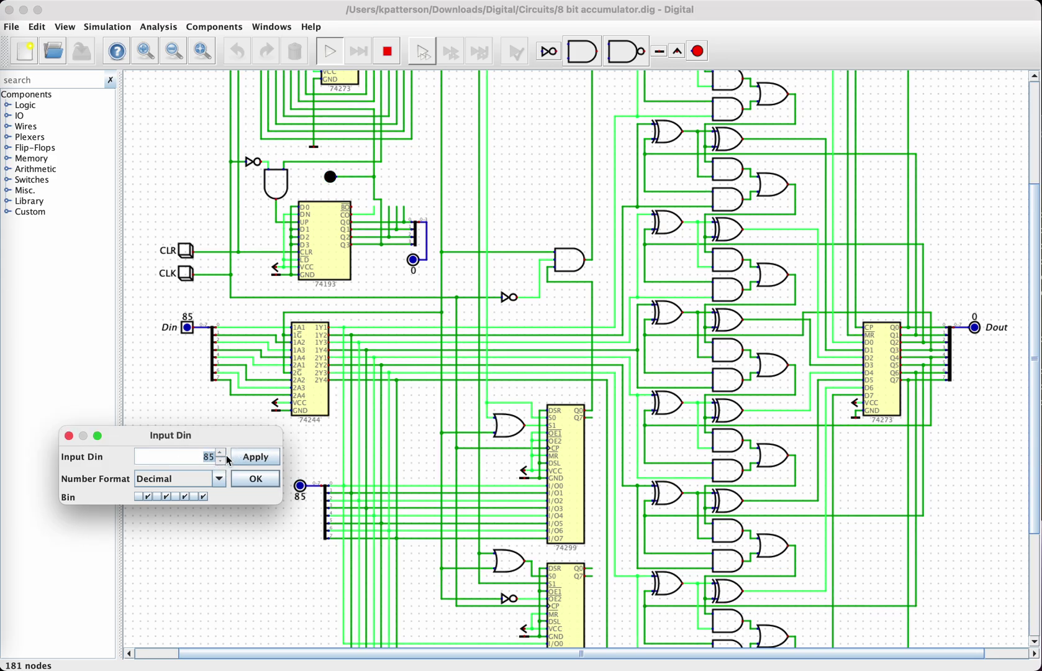
type("11")
left_click(255, 458)
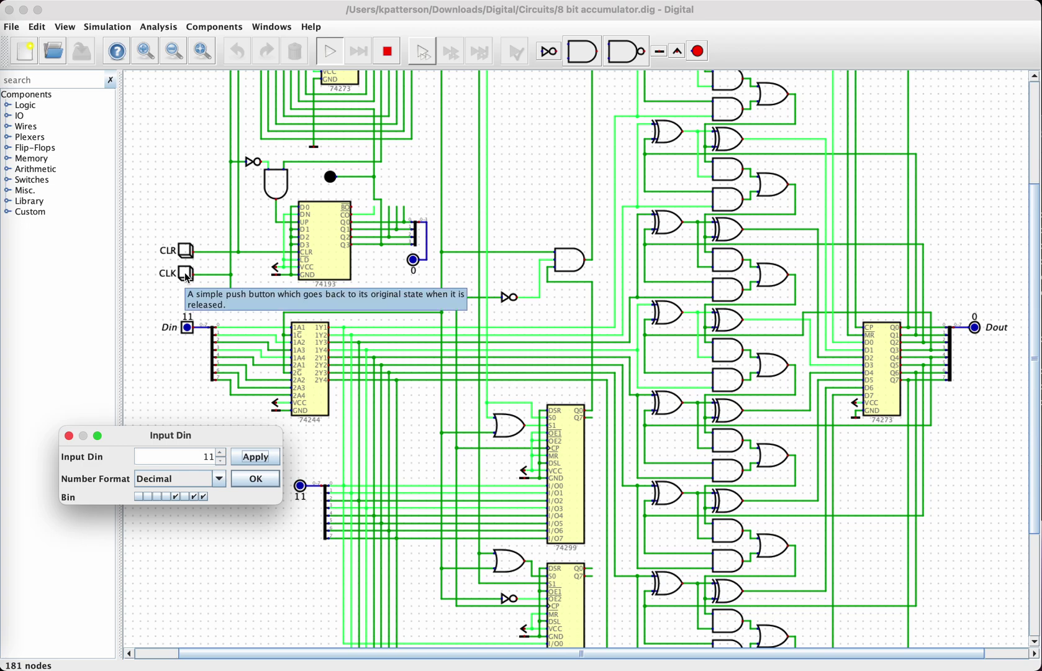
left_click(185, 254)
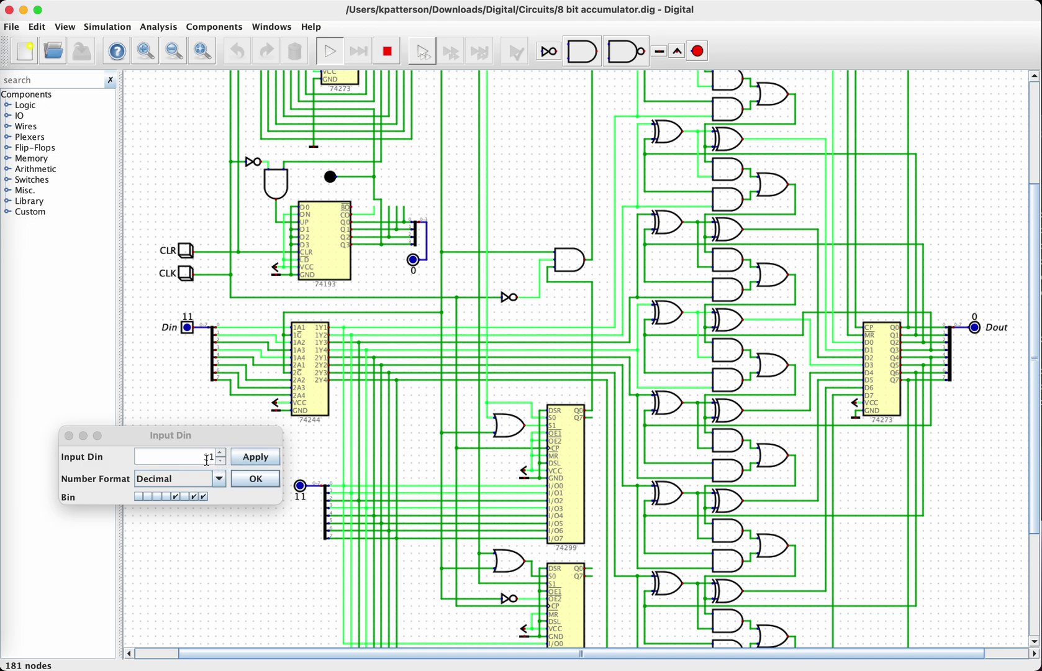
left_click(185, 255)
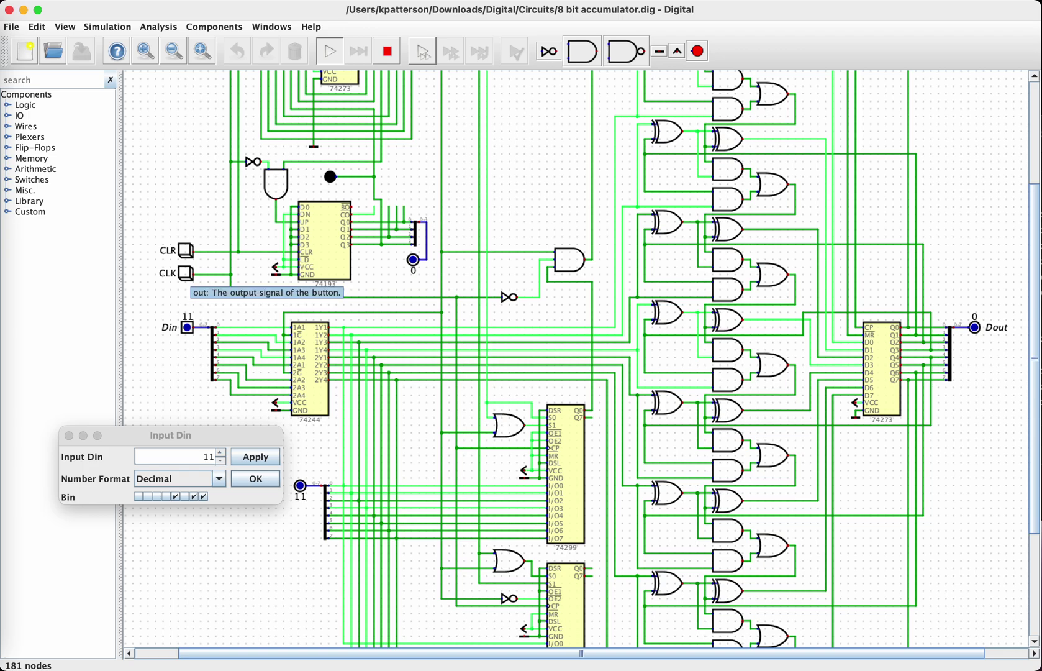
left_click(190, 275)
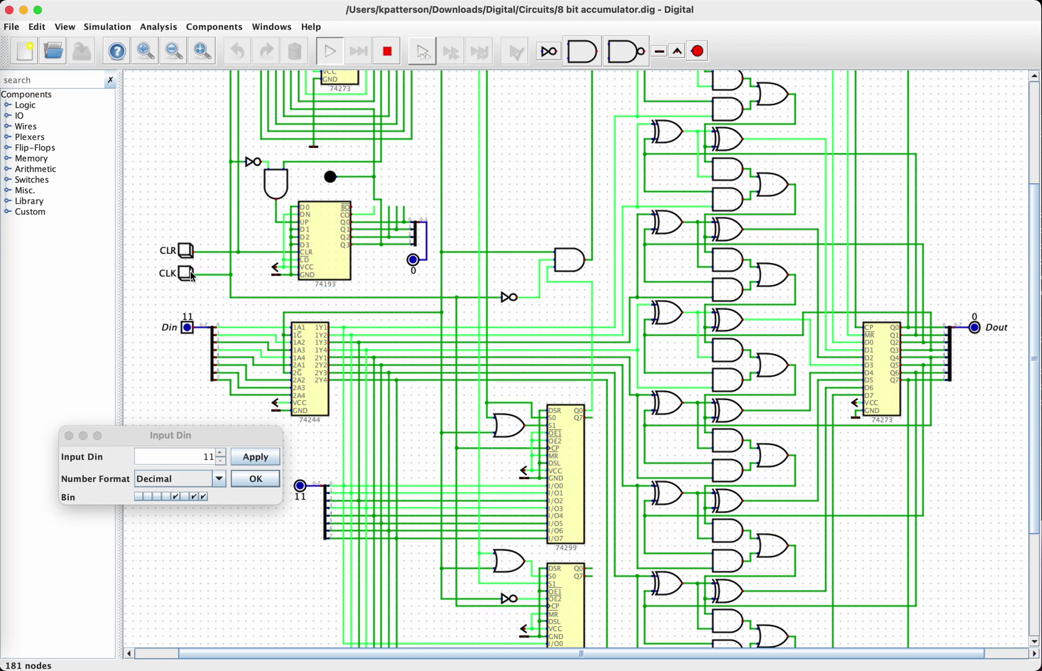
left_click(187, 255)
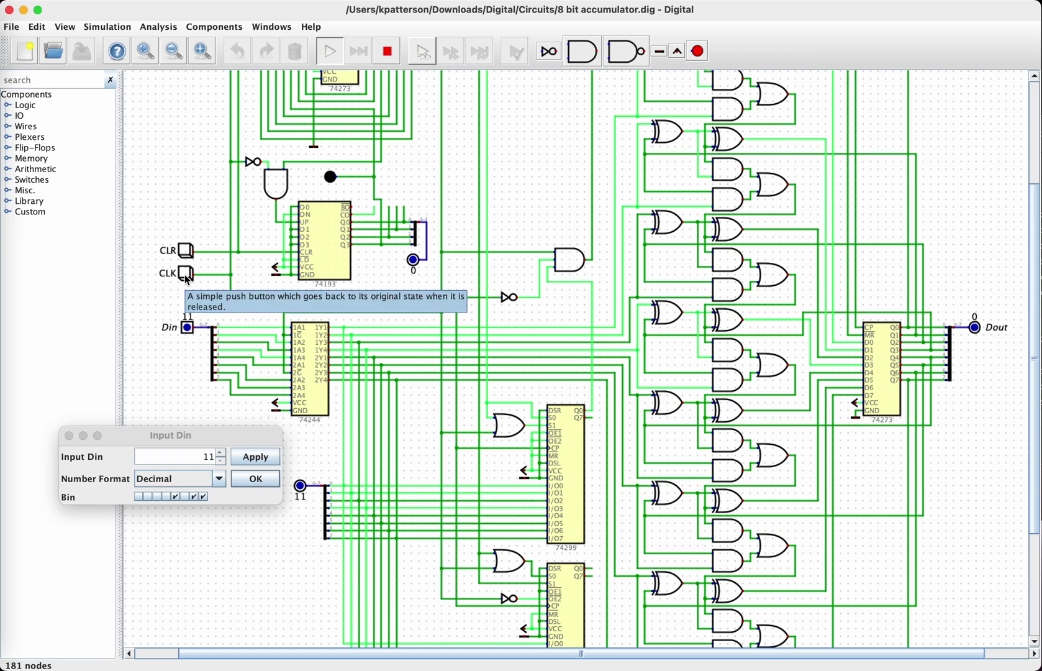
Clock the circuit once, keeping 11 loaded and Dout at 0.
left_click(186, 276)
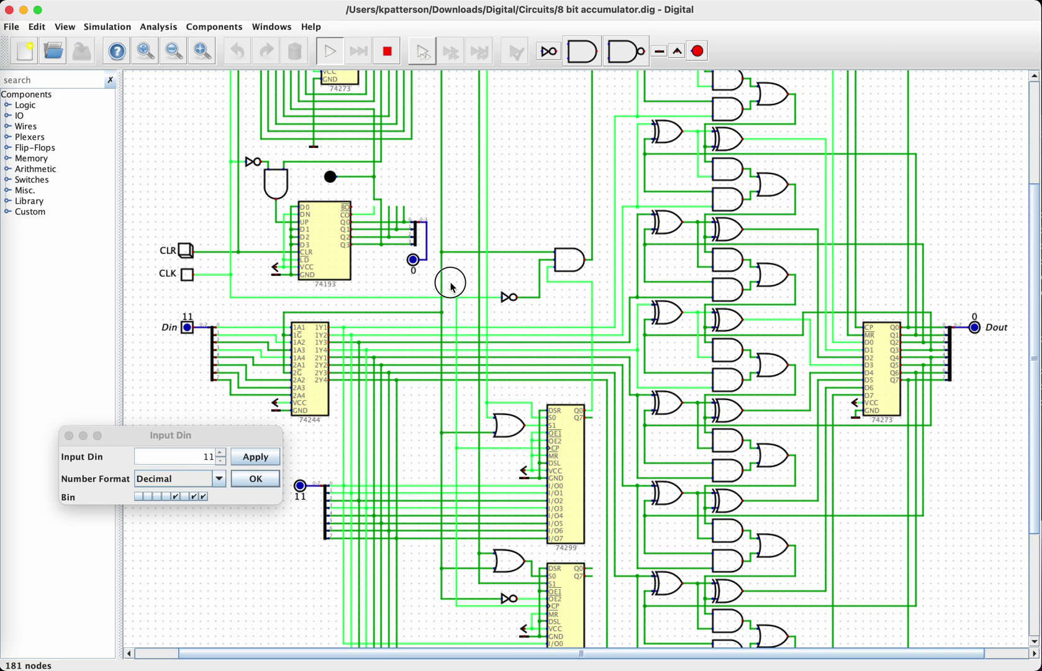
Clock once, raise Din from 11 to 12 with the spinner, and apply it.
left_click(187, 275)
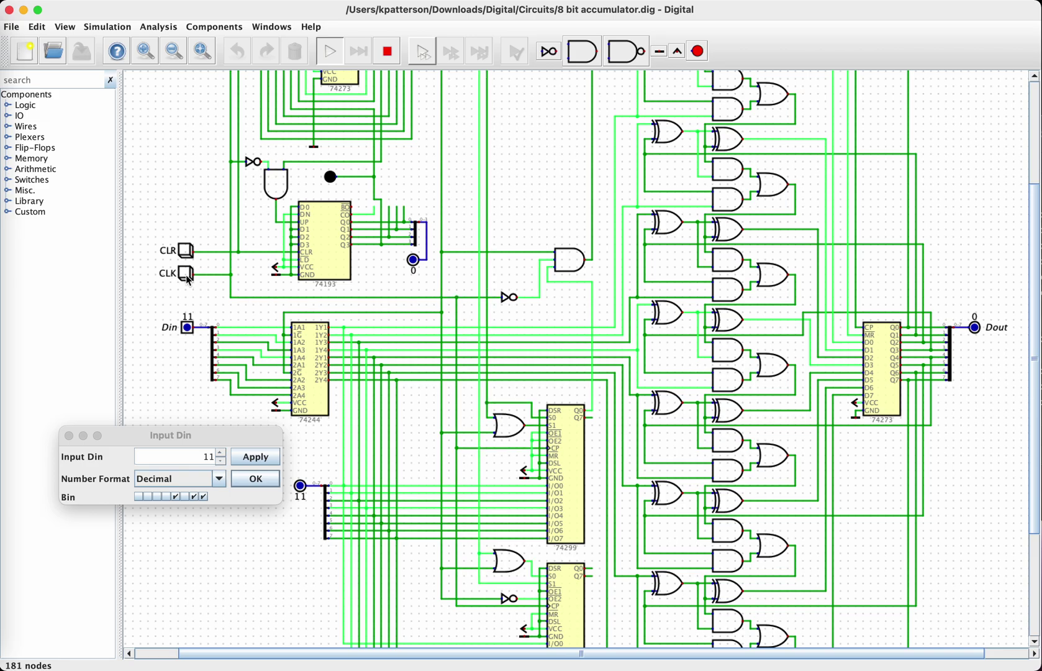
left_click(205, 458)
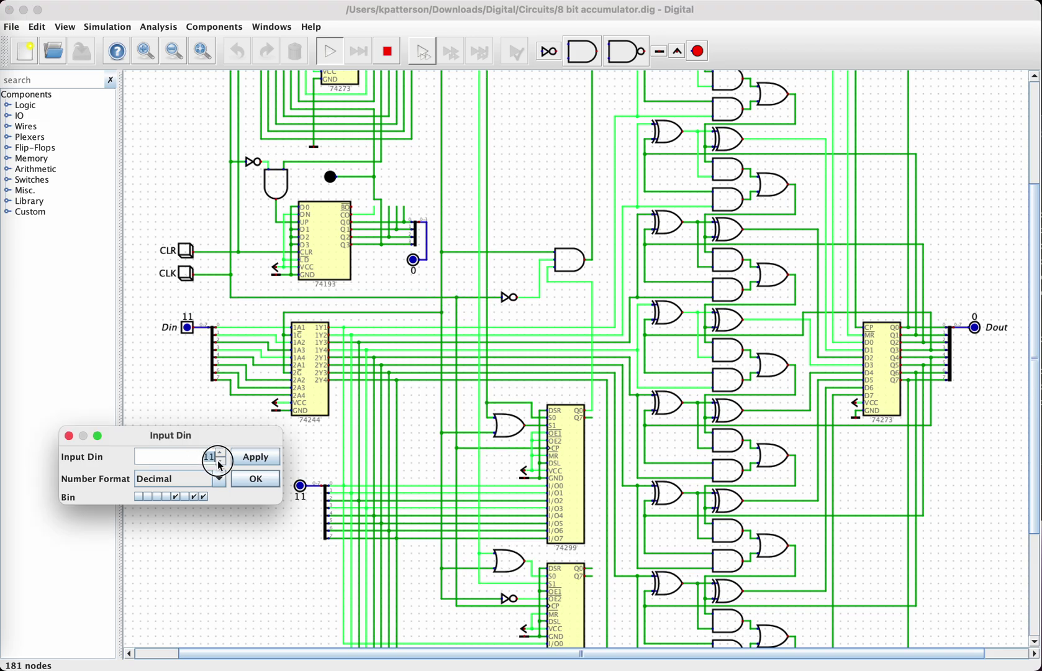
left_click(221, 454)
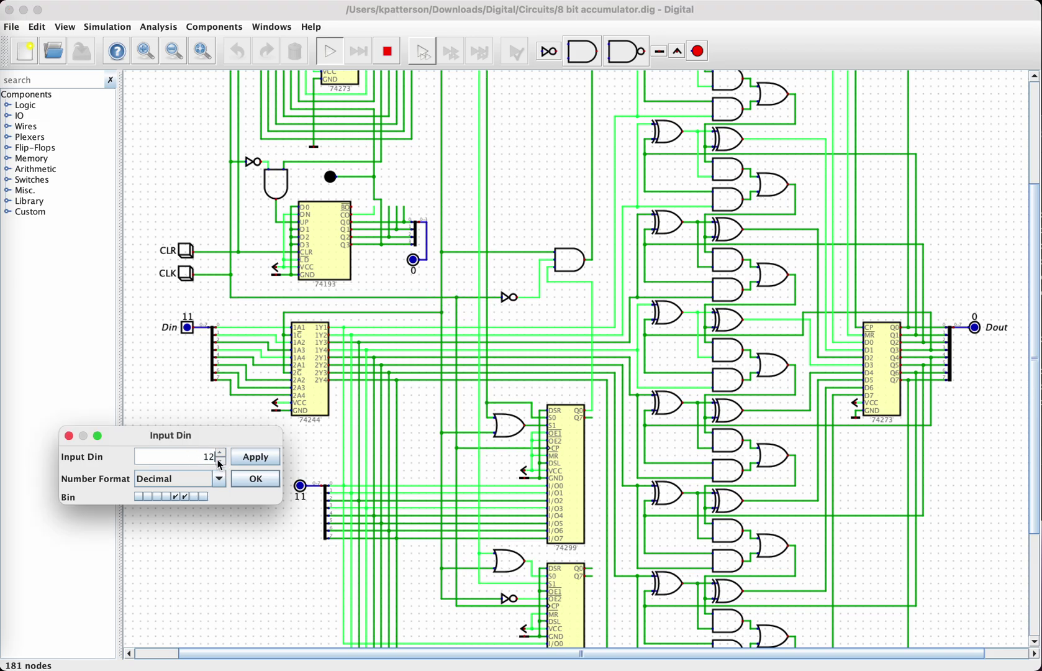
left_click(260, 463)
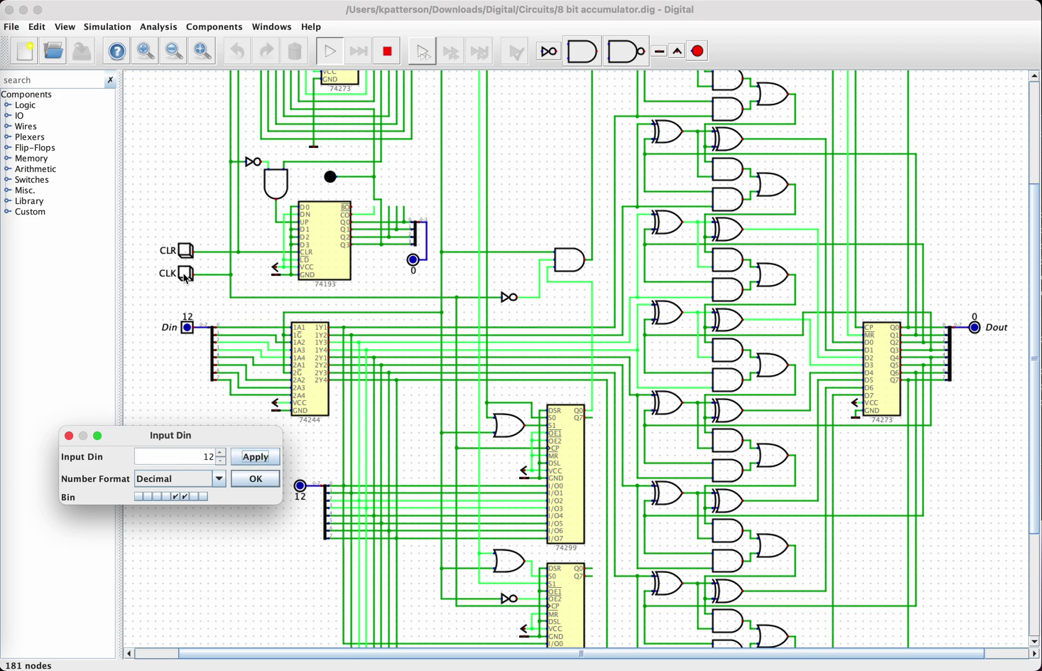
left_click_drag(186, 278, 568, 453)
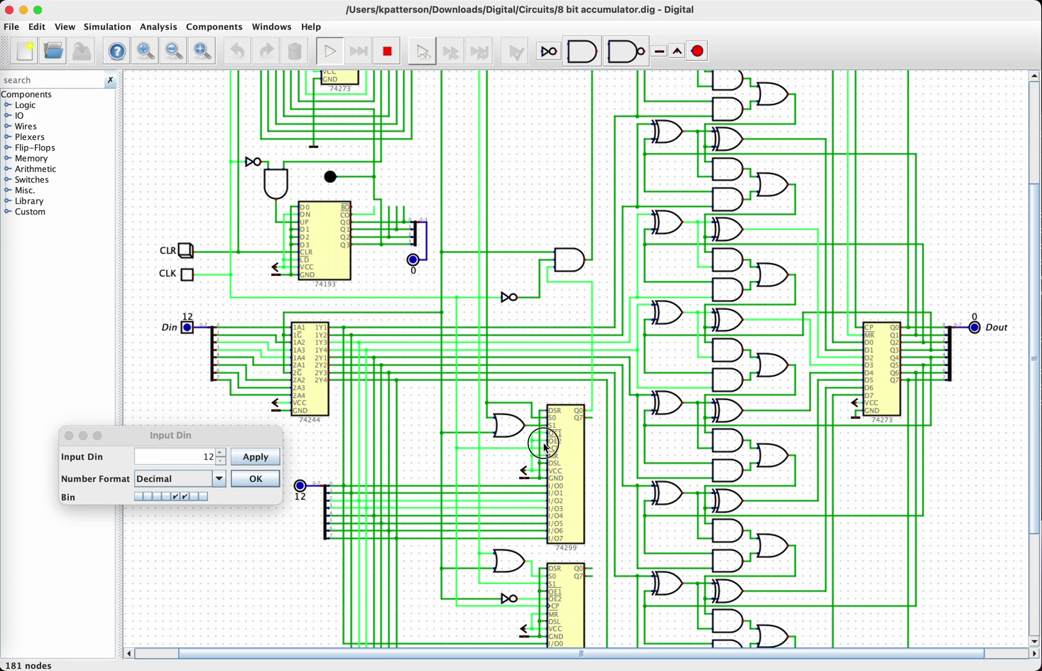
Clock twice, advancing the counter to 2 with Dout at 36.
left_click(189, 276)
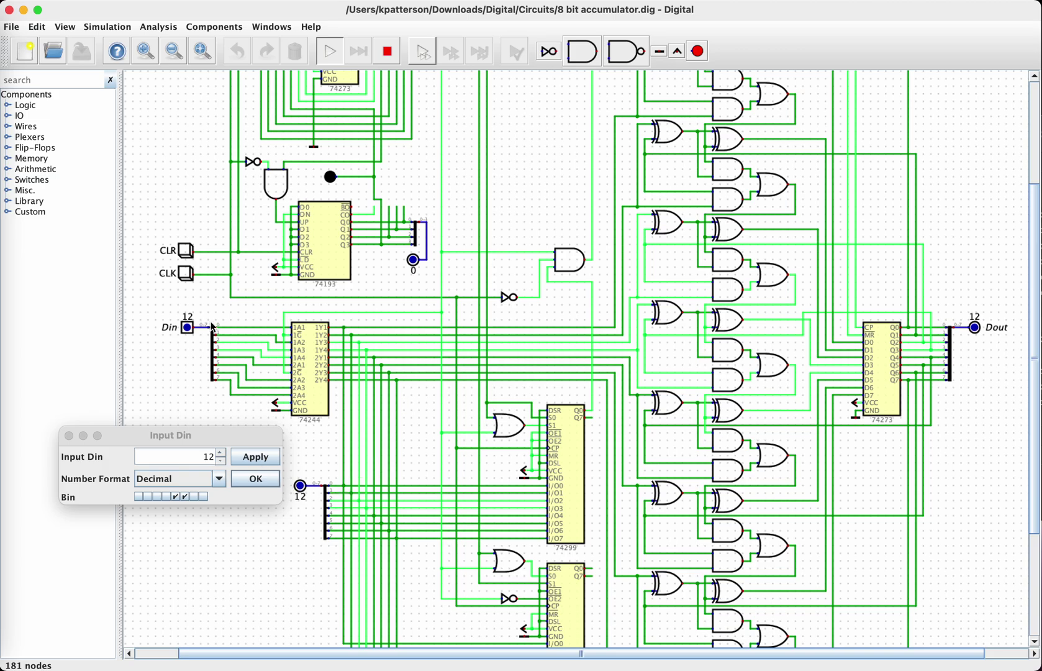
left_click(187, 275)
Clock four more times until Dout shows 132 and the counter reads 9.
left_click(187, 274)
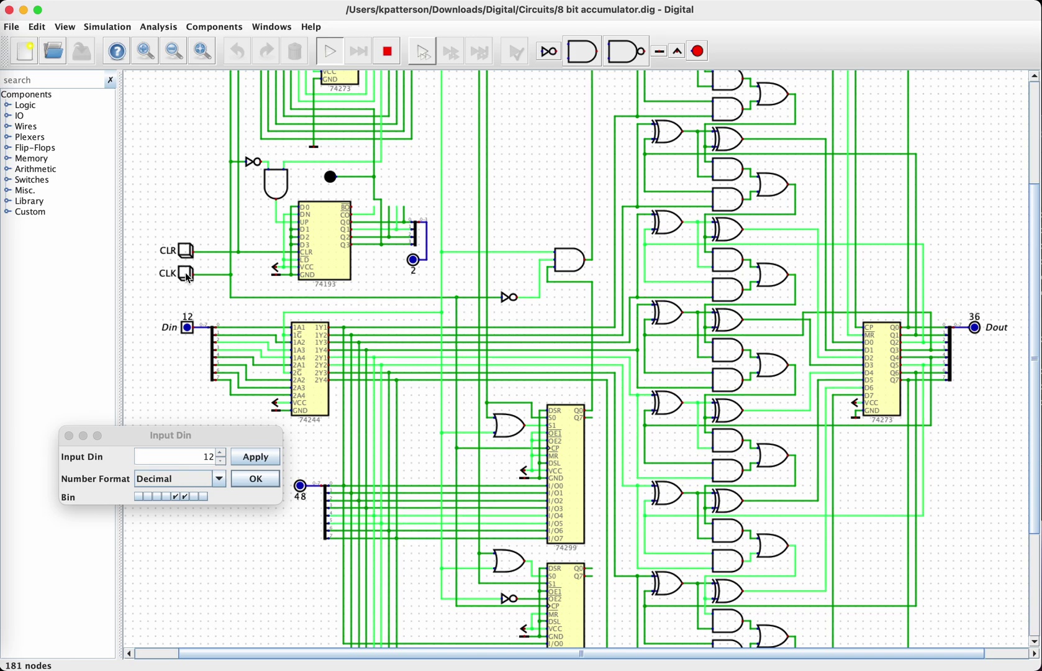
left_click(187, 275)
left_click(187, 274)
left_click(187, 275)
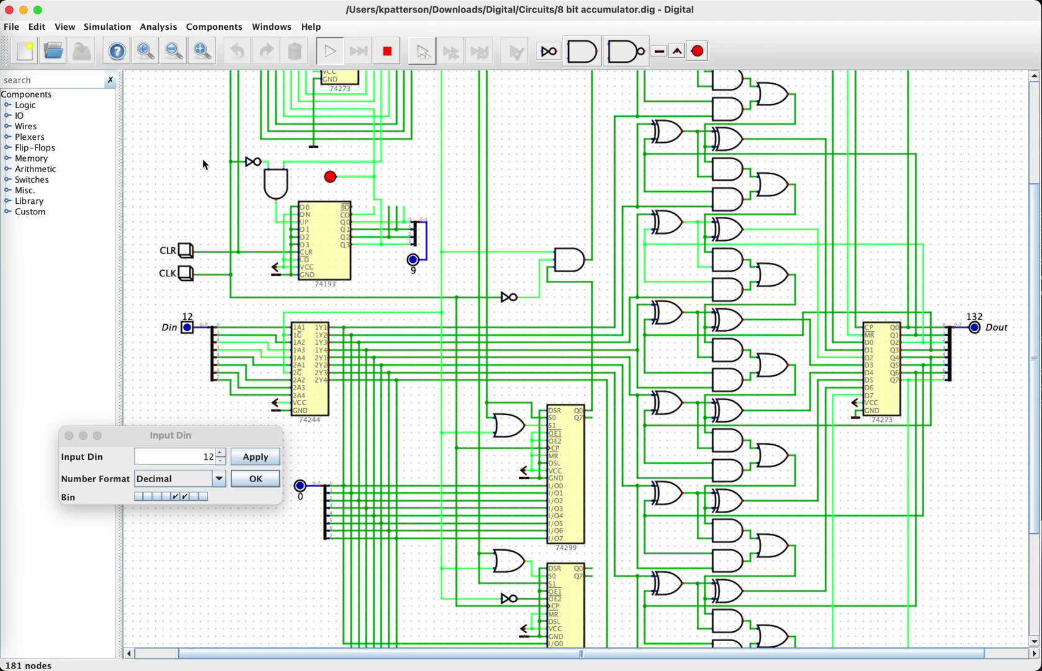
Zoom out three steps until the whole multiplier fits in view, with Dout showing 132.
left_click(179, 57)
left_click(178, 56)
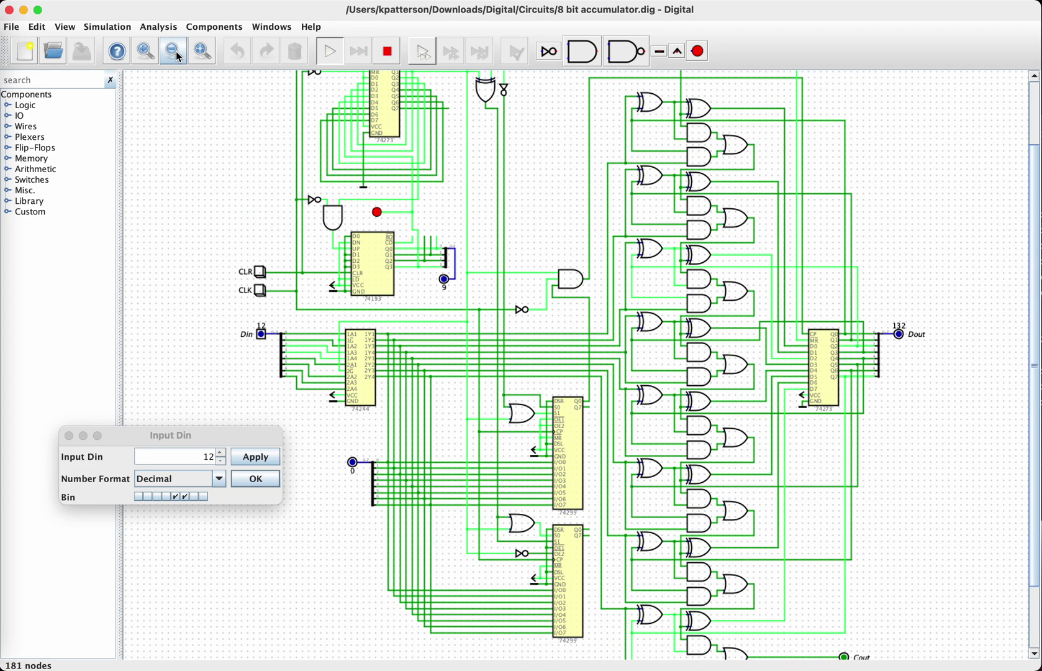
left_click(178, 57)
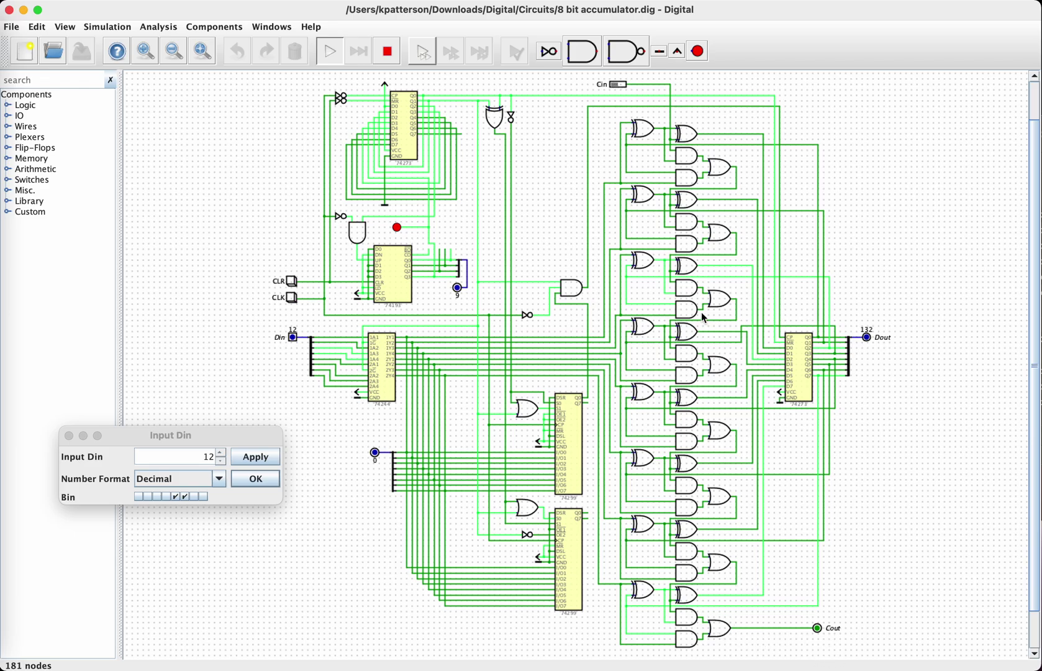
mouse_move(697, 444)
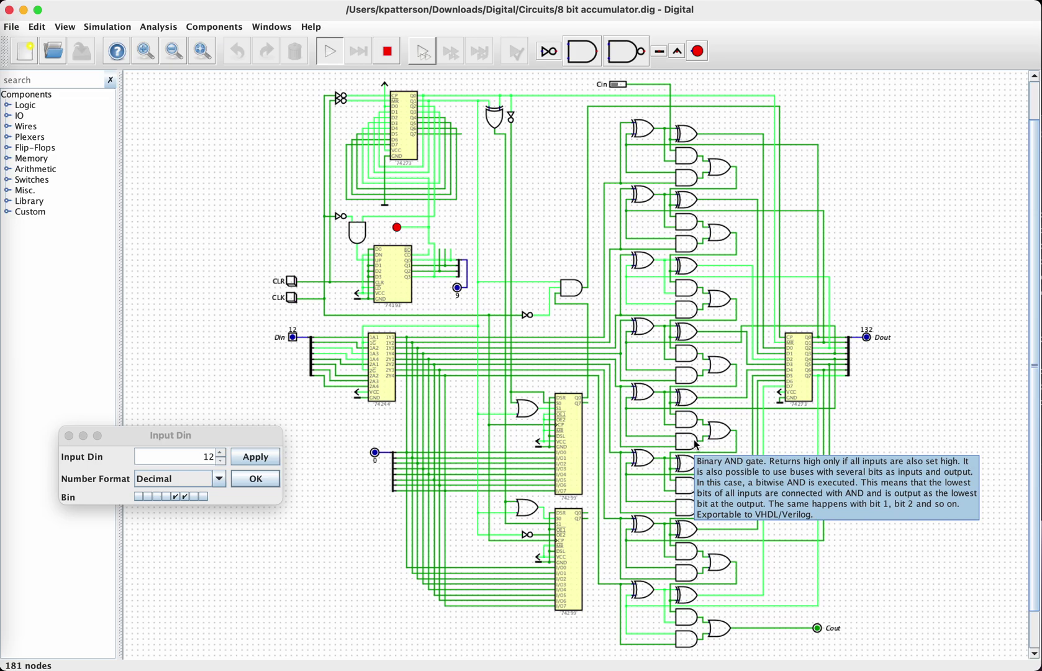
mouse_move(675, 118)
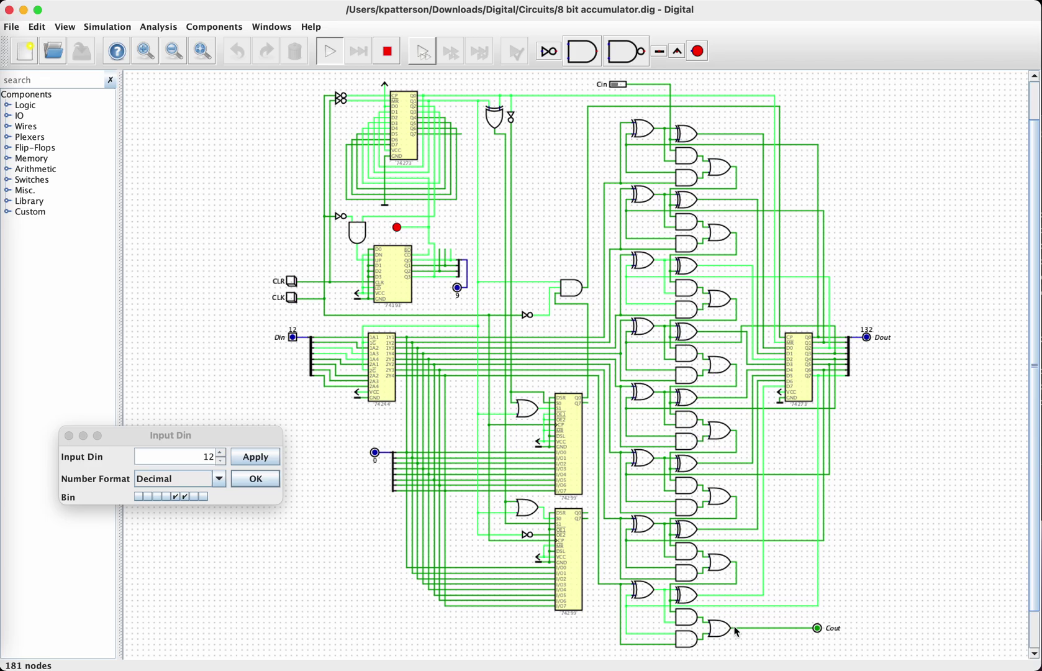
mouse_move(738, 631)
mouse_move(769, 399)
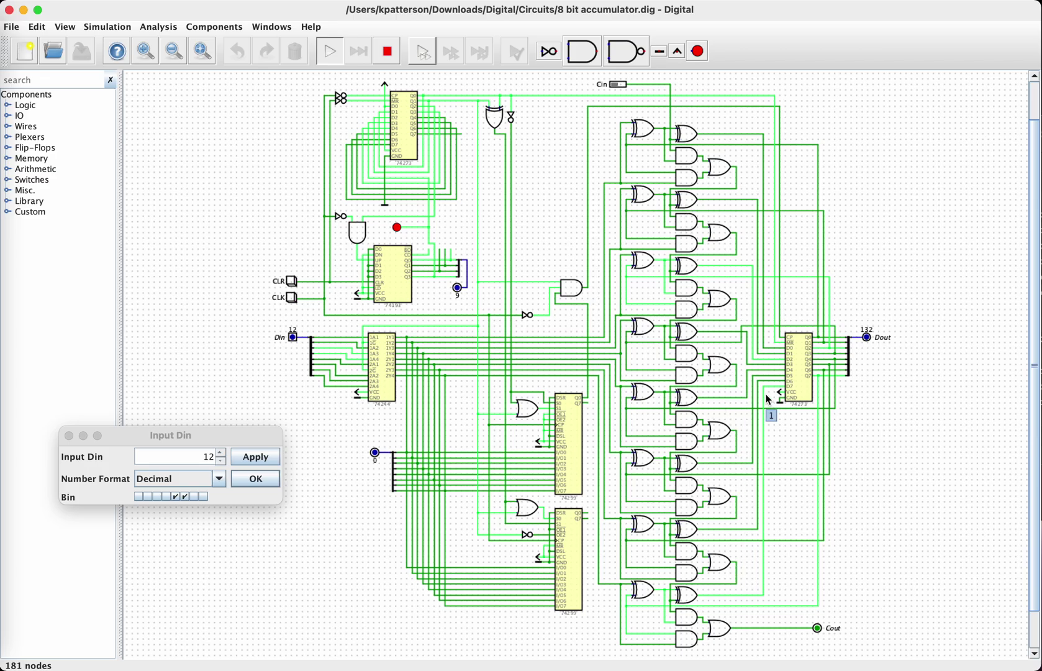